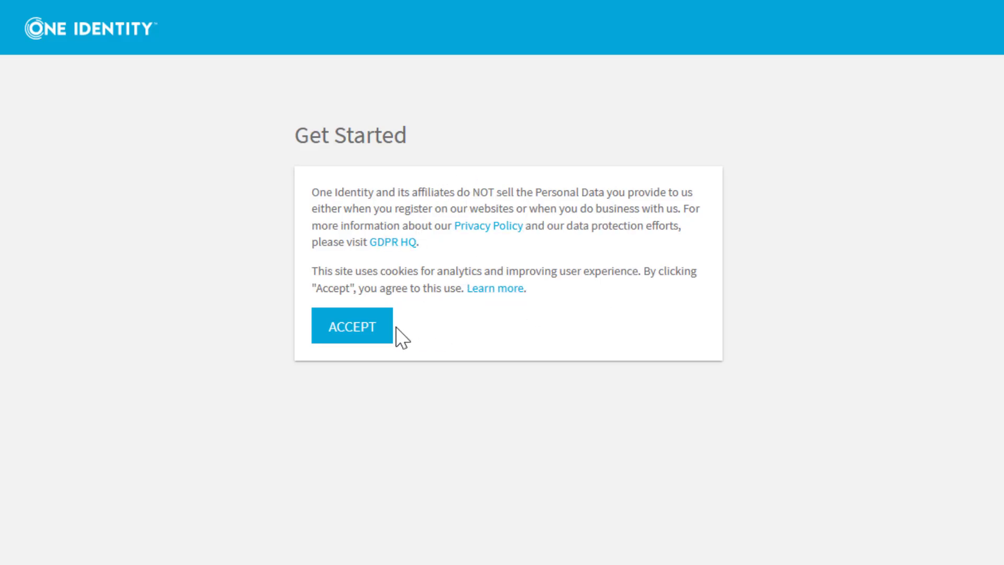
Accept the cookie notice and continue with the user's work email address.
click(367, 333)
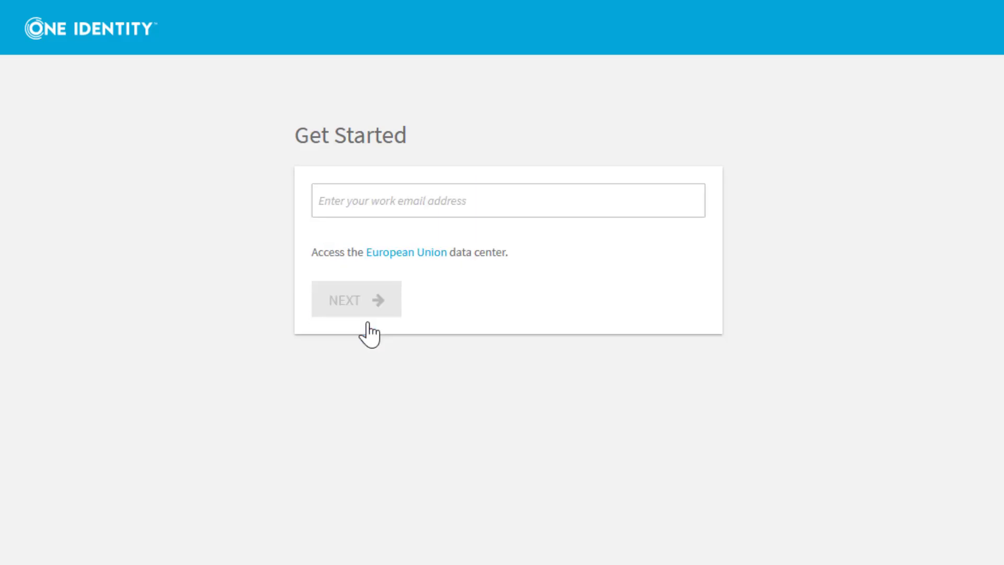
click(372, 201)
click(369, 299)
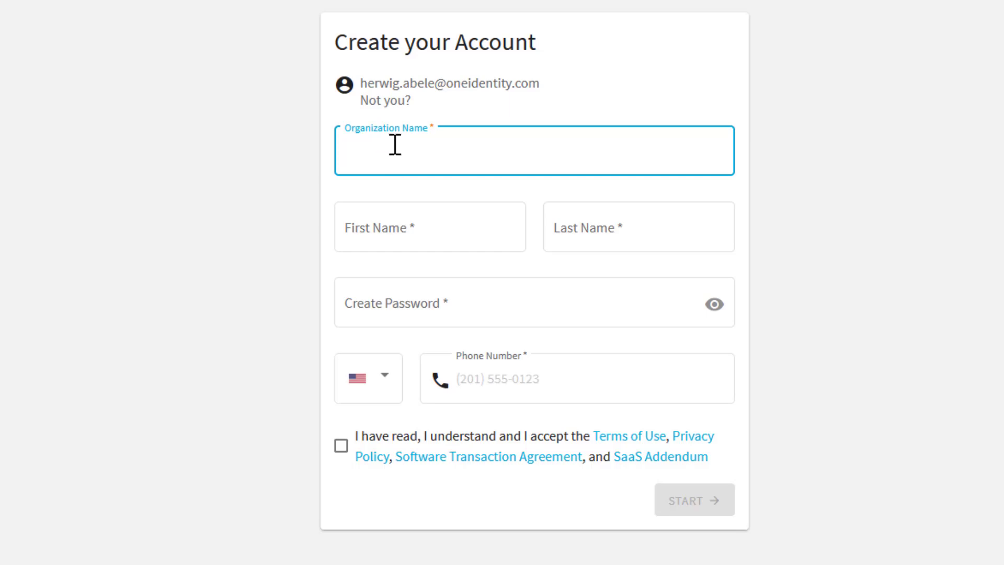
Enter organization name 'One Identity' and the user's first and last name.
text(One Identity)
click(385, 234)
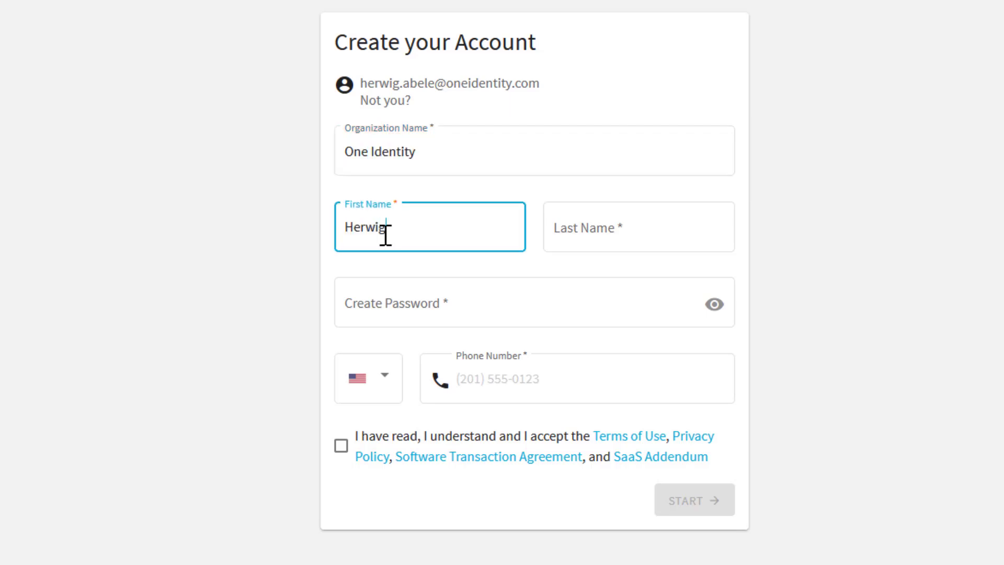
click(637, 219)
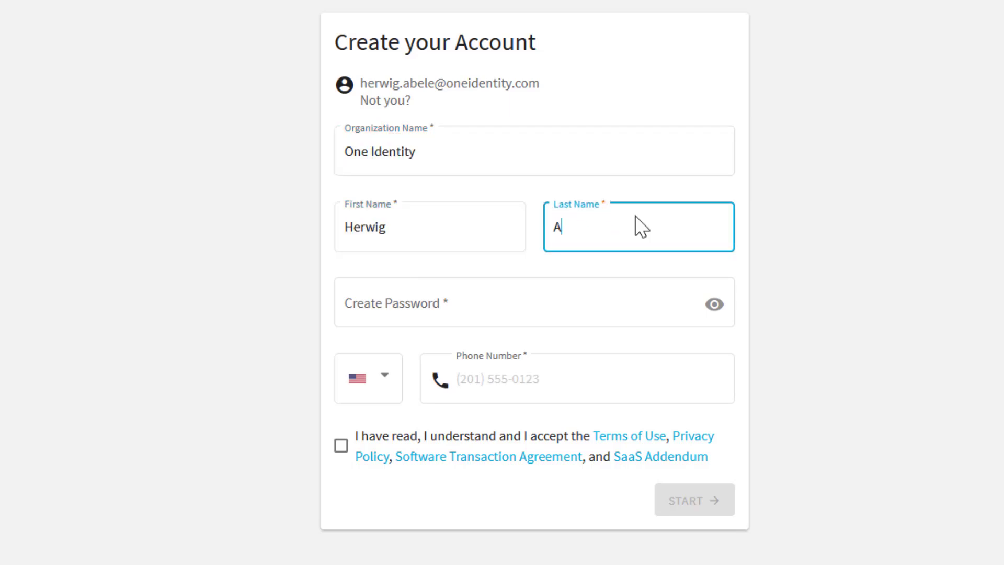
Fill the password field with Firefox's generated password.
click(437, 303)
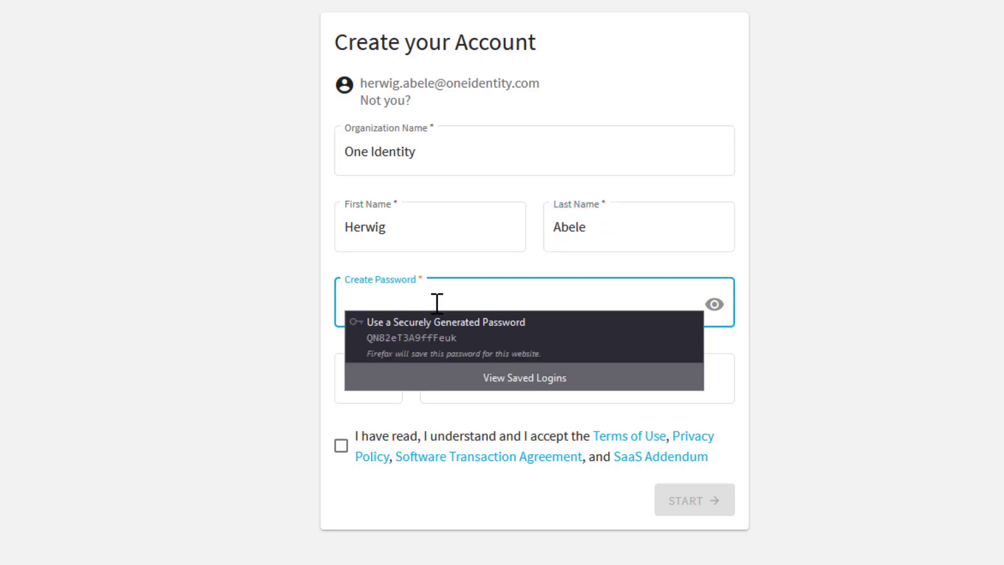
click(437, 298)
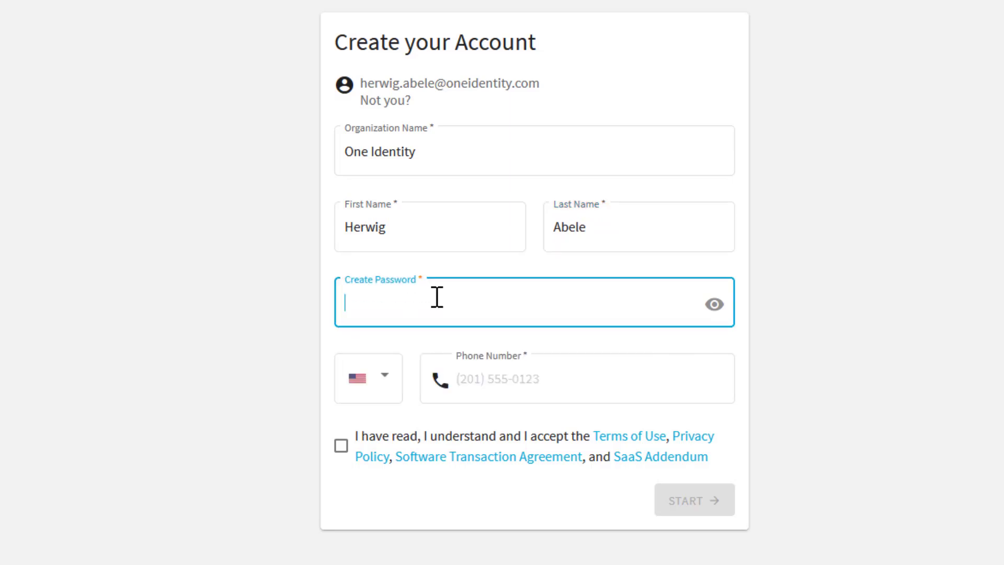
click(437, 297)
click(437, 340)
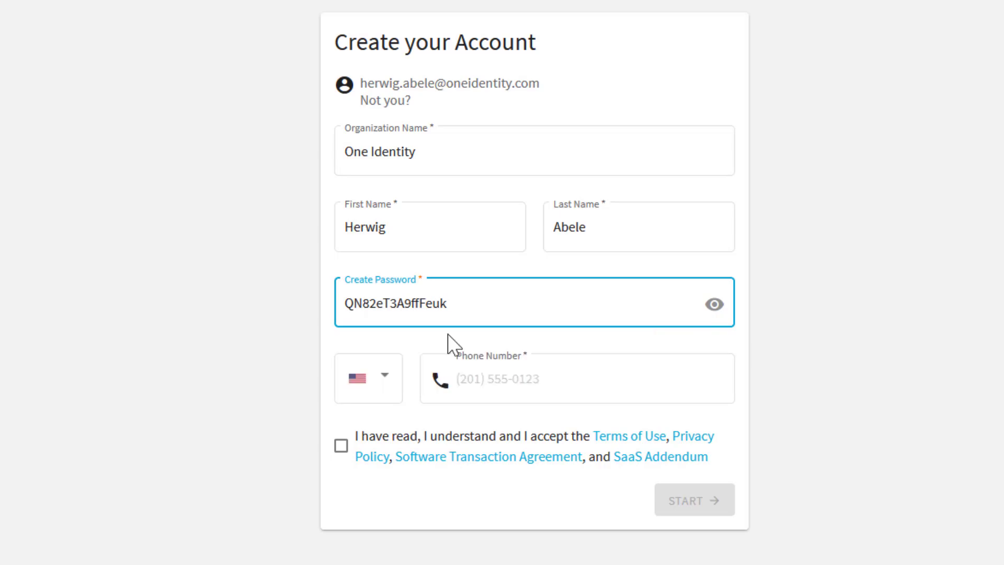
Keep Germany as the phone country, accept the terms and submit the account form.
click(385, 412)
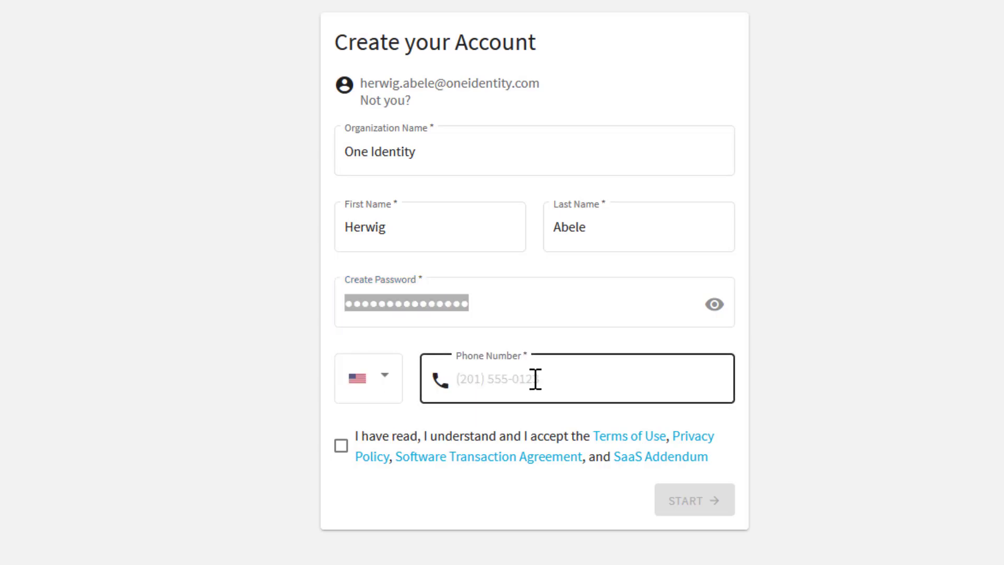
click(384, 386)
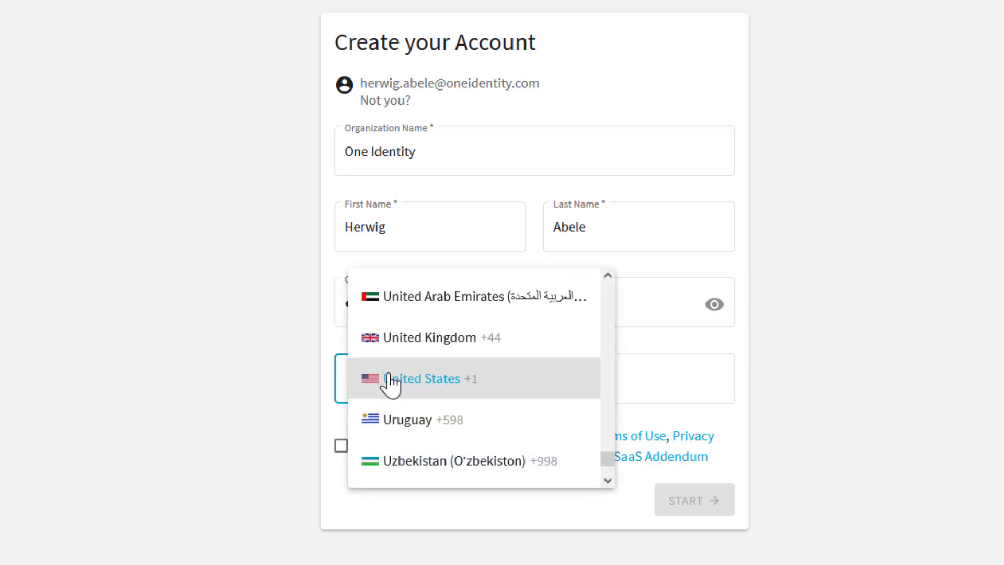
scroll(465, 371, down, 5)
scroll(466, 372, up, 20)
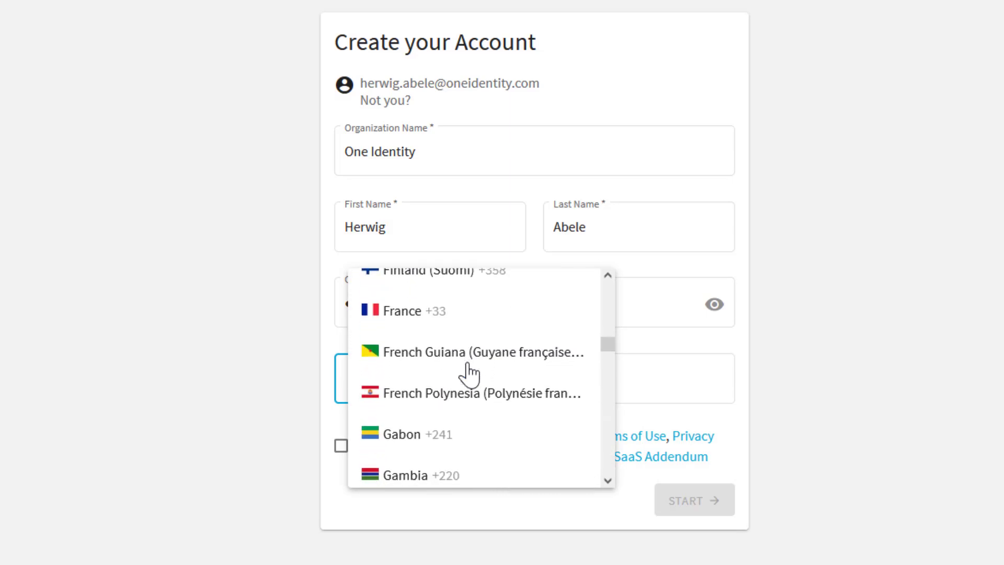
scroll(470, 372, down, 1)
click(345, 460)
click(343, 456)
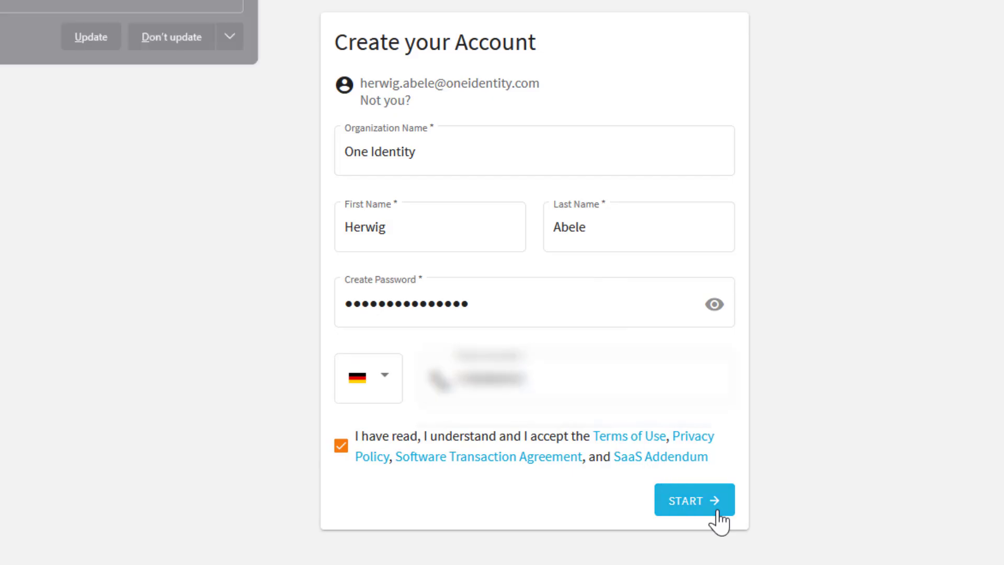
click(713, 503)
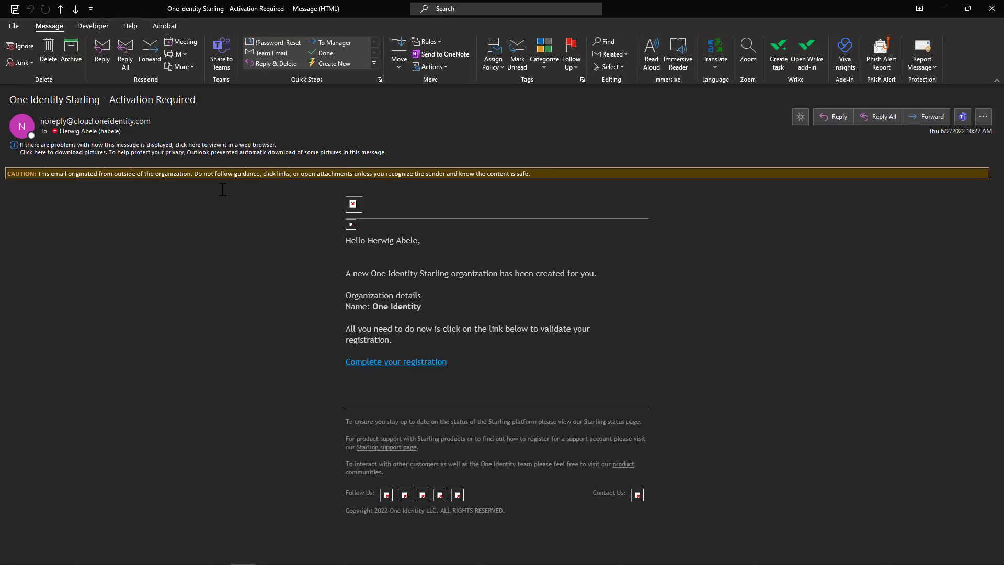
Download the activation email's pictures and follow its 'Complete your registration' link to Starling.
click(177, 146)
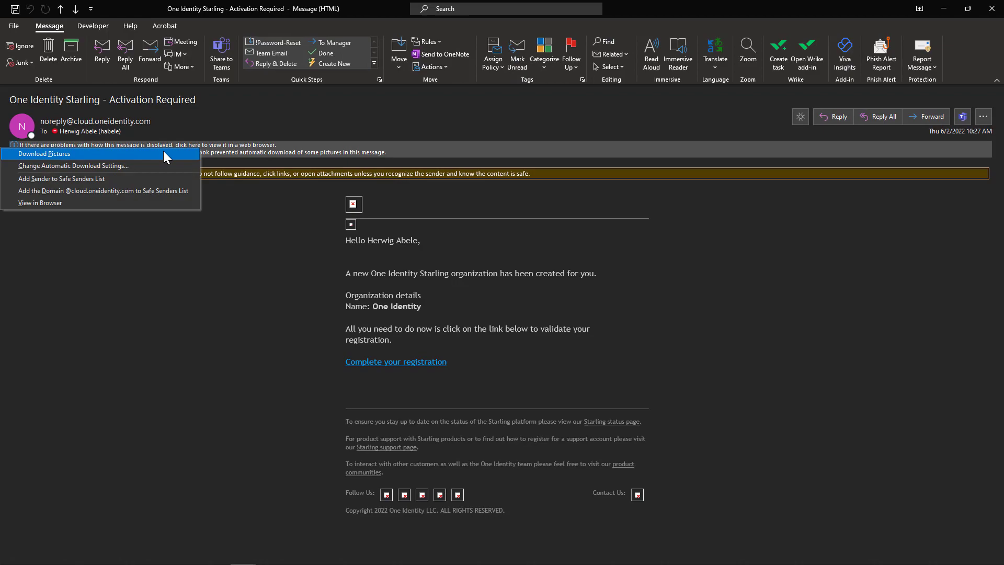
click(163, 152)
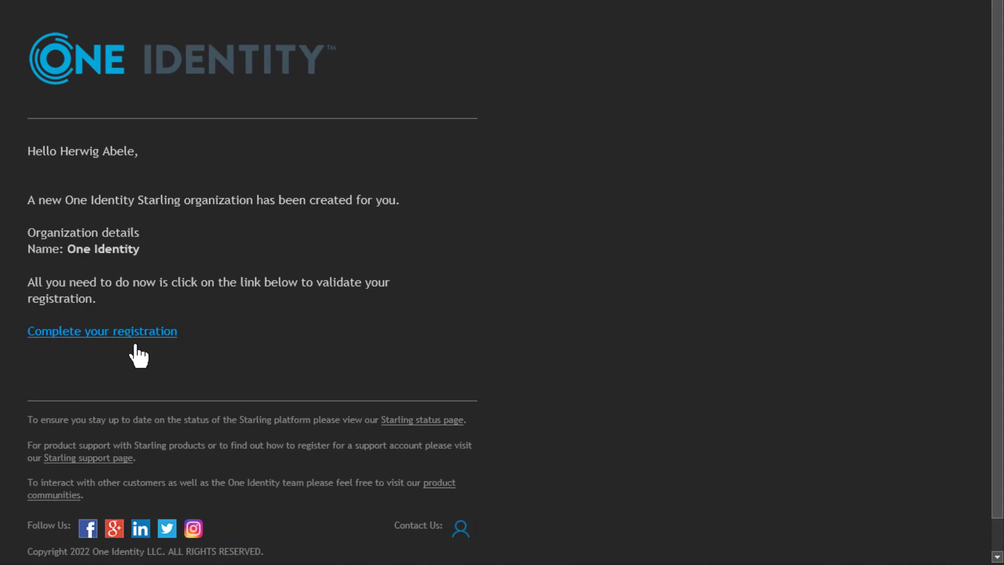
click(126, 331)
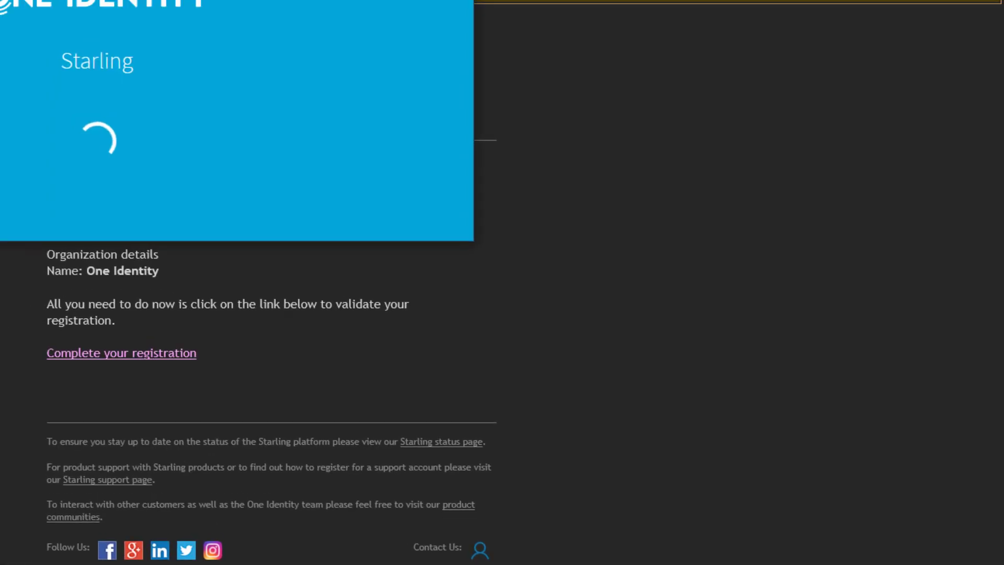
click(564, 22)
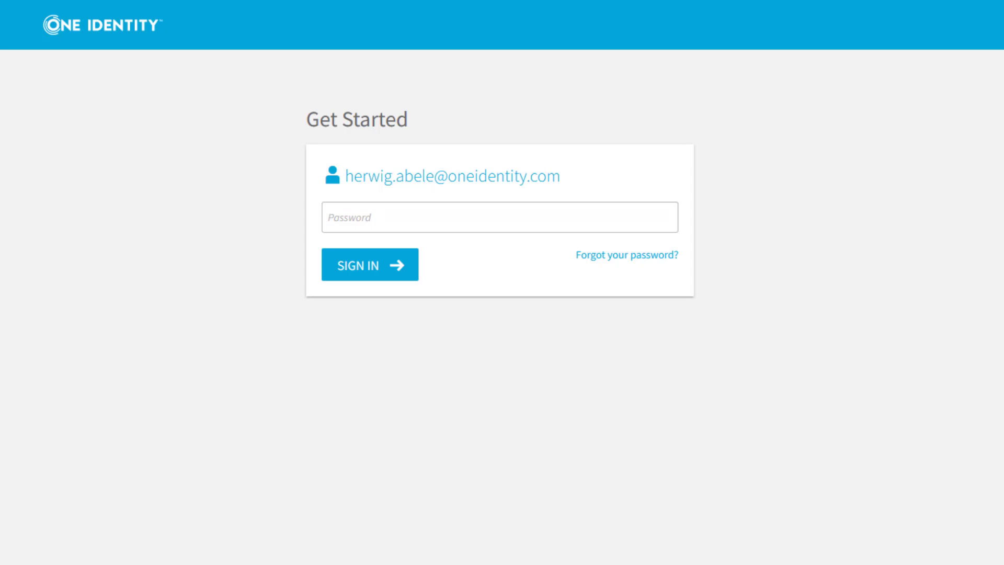
Paste the account password and sign in to Starling.
click(362, 225)
key(ctrl+v)
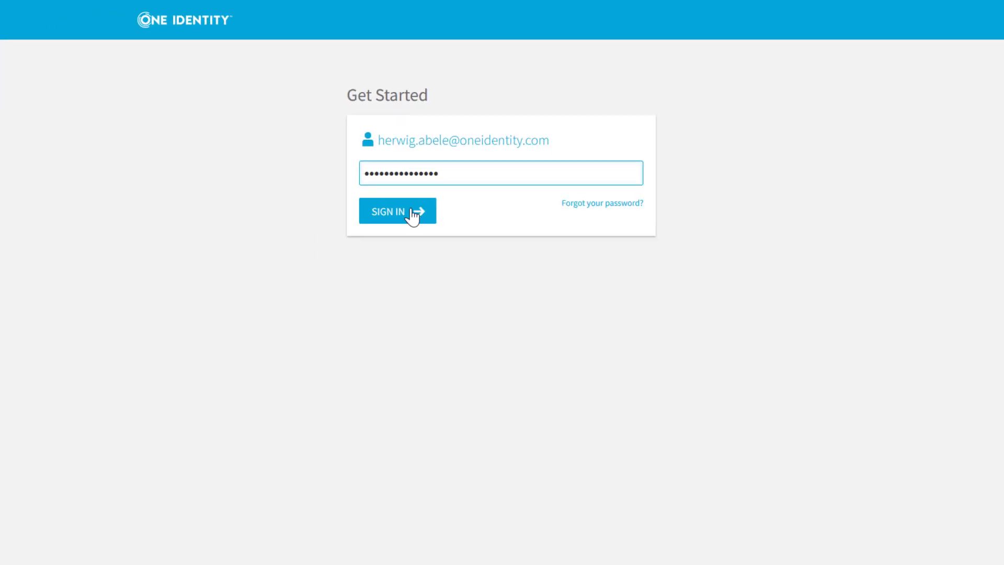
click(427, 180)
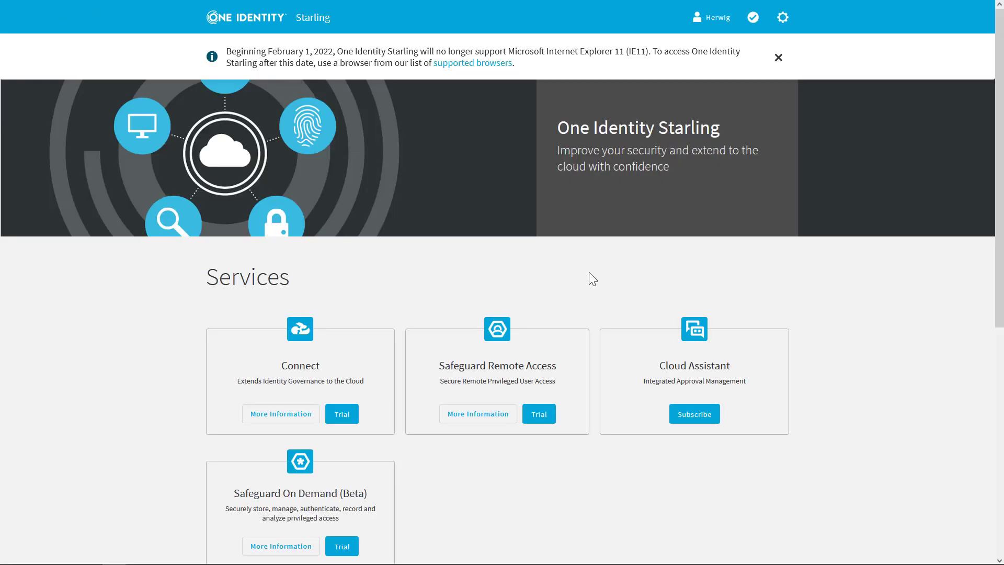
Dismiss the IE11 support notice and expand the full On Demand services list.
click(779, 60)
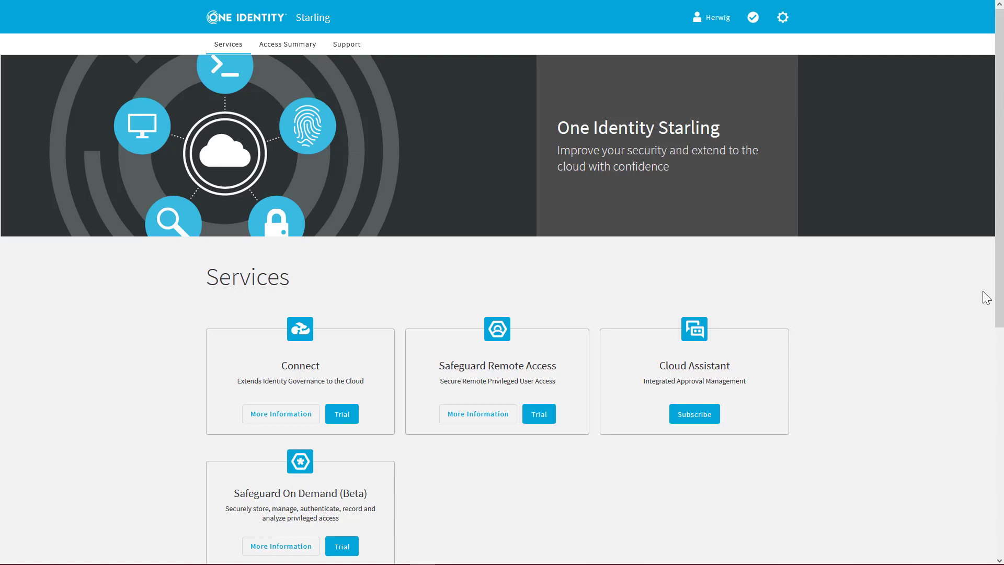
drag(999, 291, 980, 393)
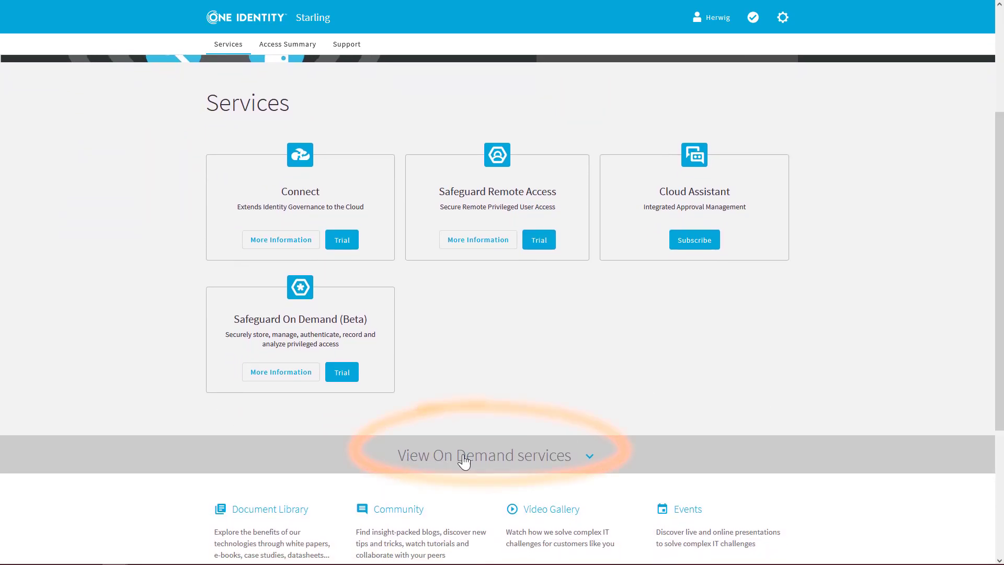
click(590, 458)
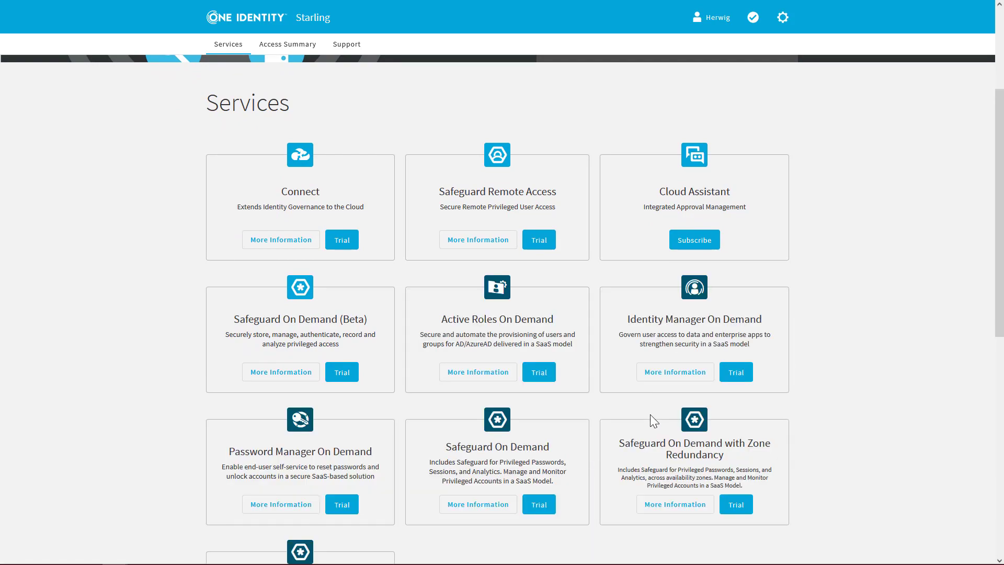
scroll(650, 414, down, 2)
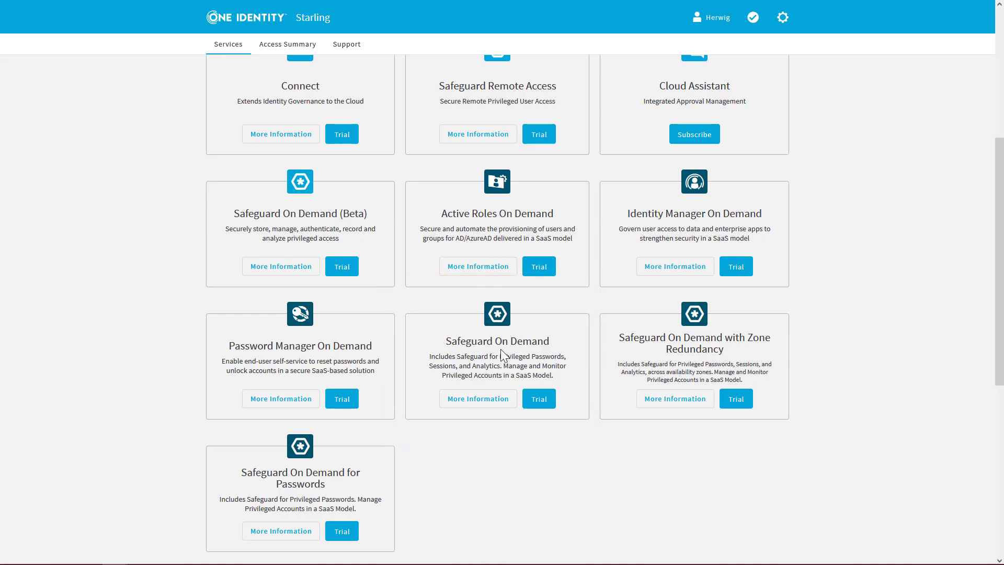
Start a Safeguard On Demand trial and choose Berlin as the state.
click(538, 401)
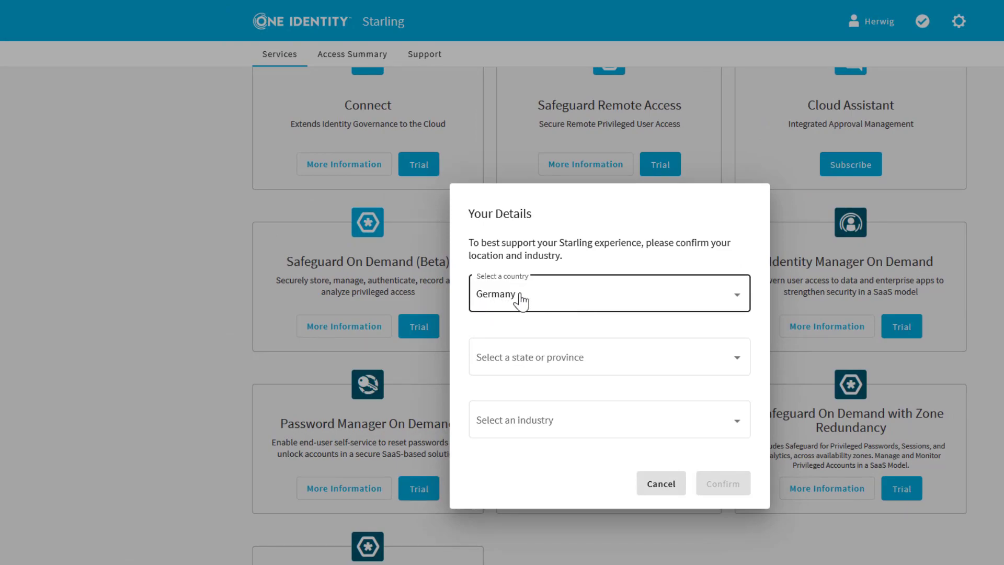
click(735, 358)
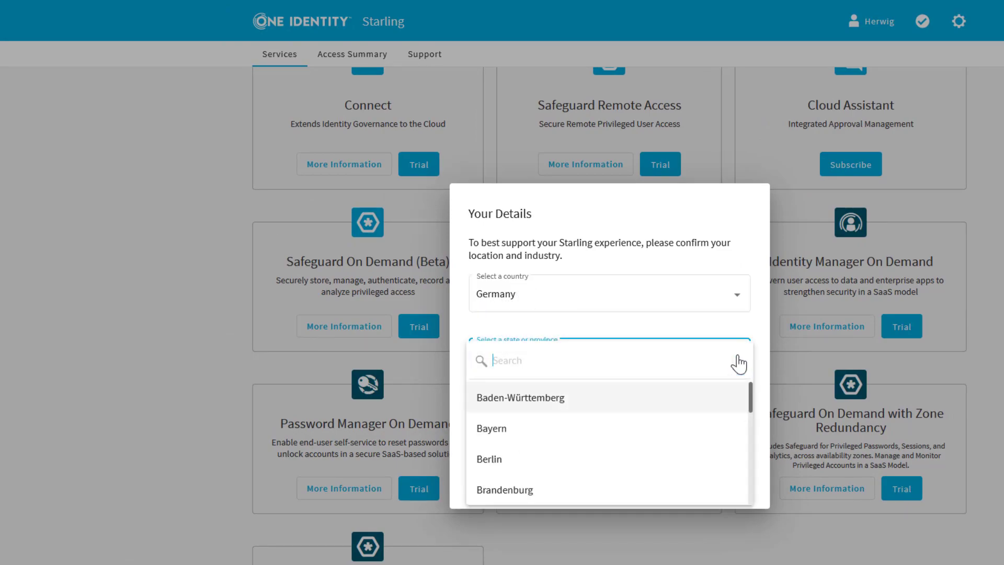
click(513, 461)
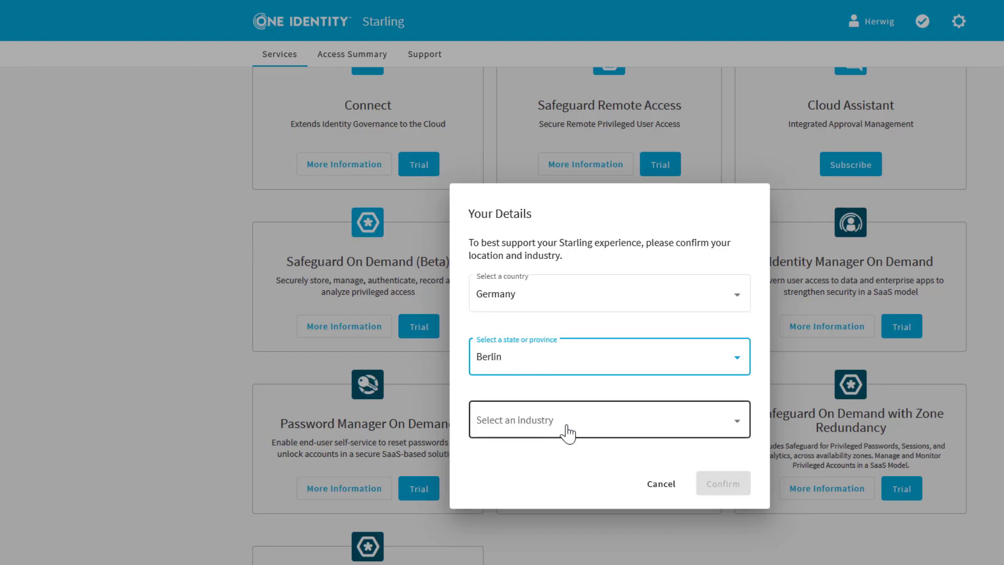
Pick Software/Hardware & Technology as the industry and confirm the details.
click(648, 433)
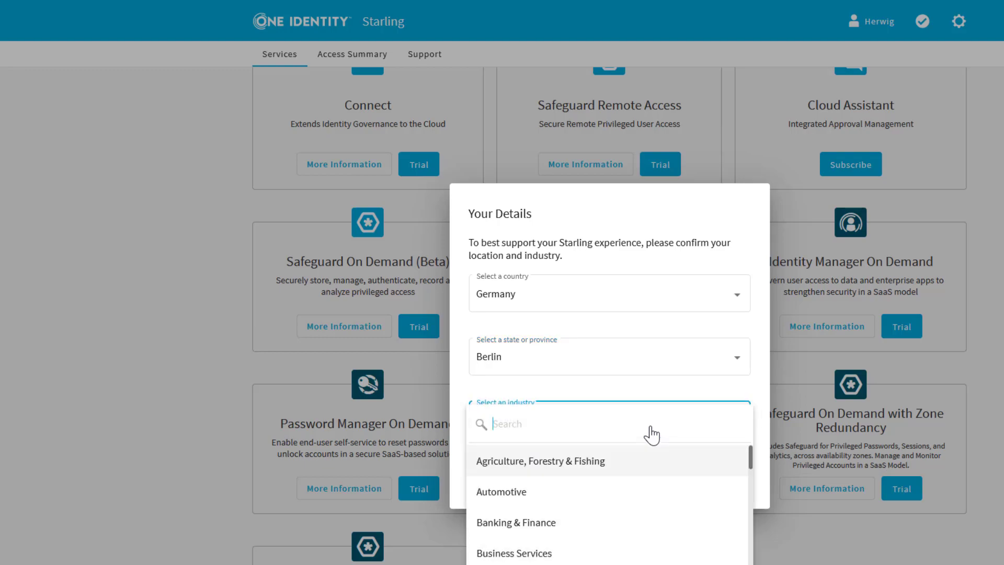
scroll(651, 434, down, 5)
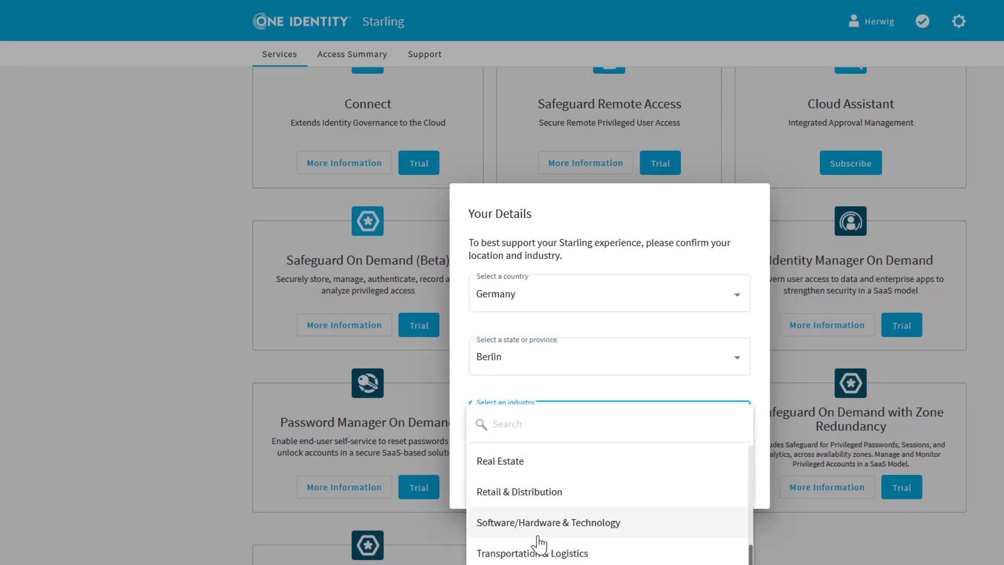
click(515, 526)
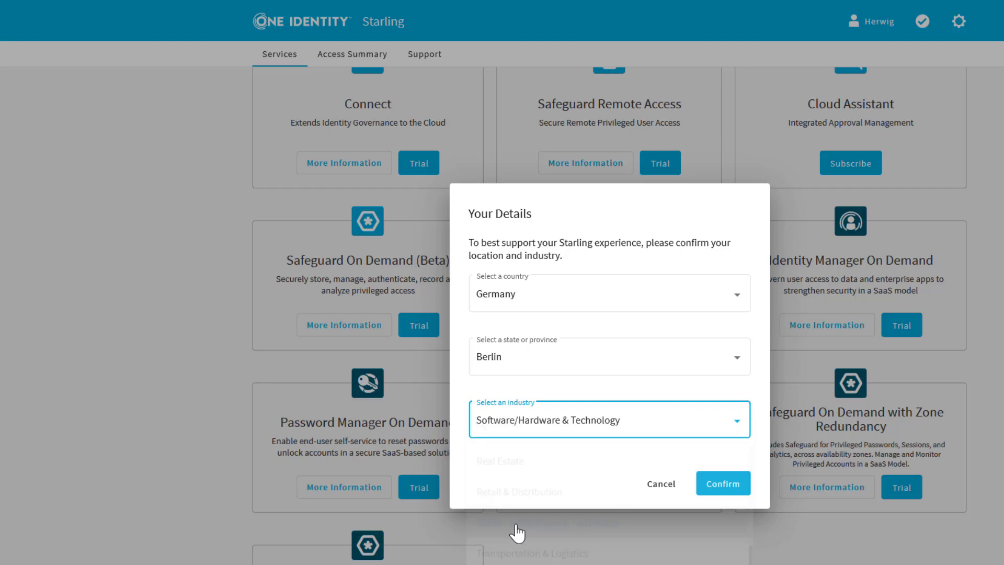
click(716, 485)
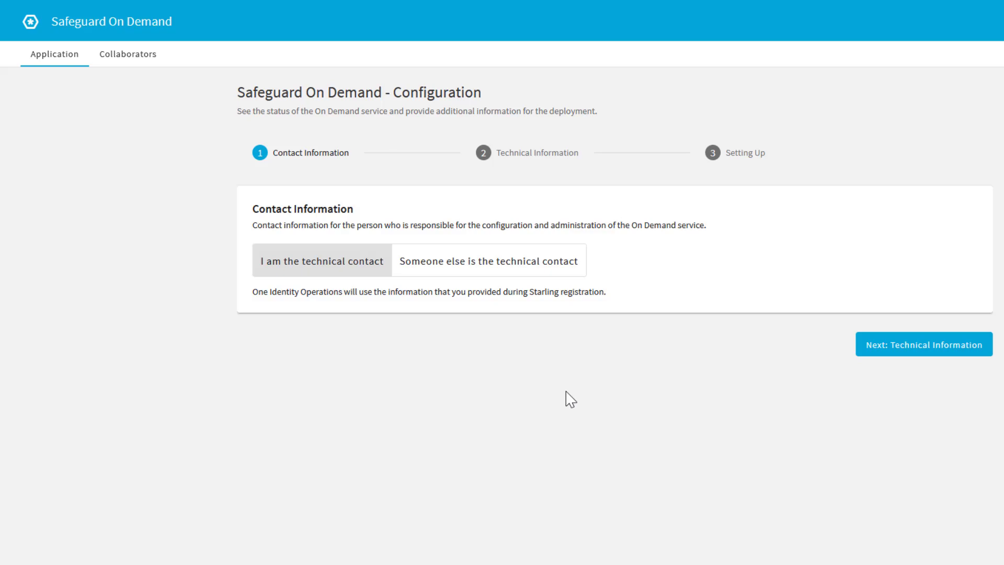
Mark yourself as technical contact and advance to Technical Information.
click(312, 263)
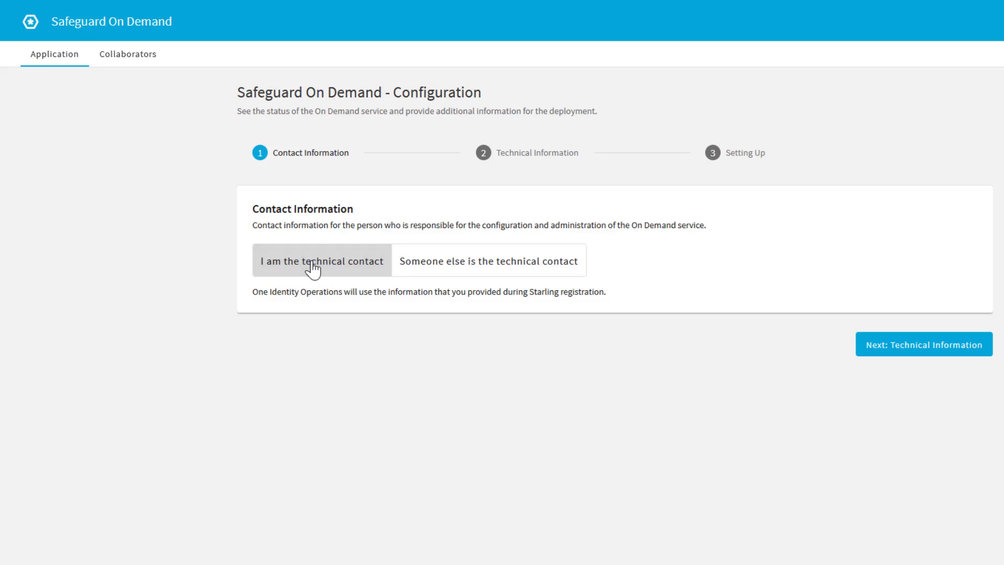
click(940, 348)
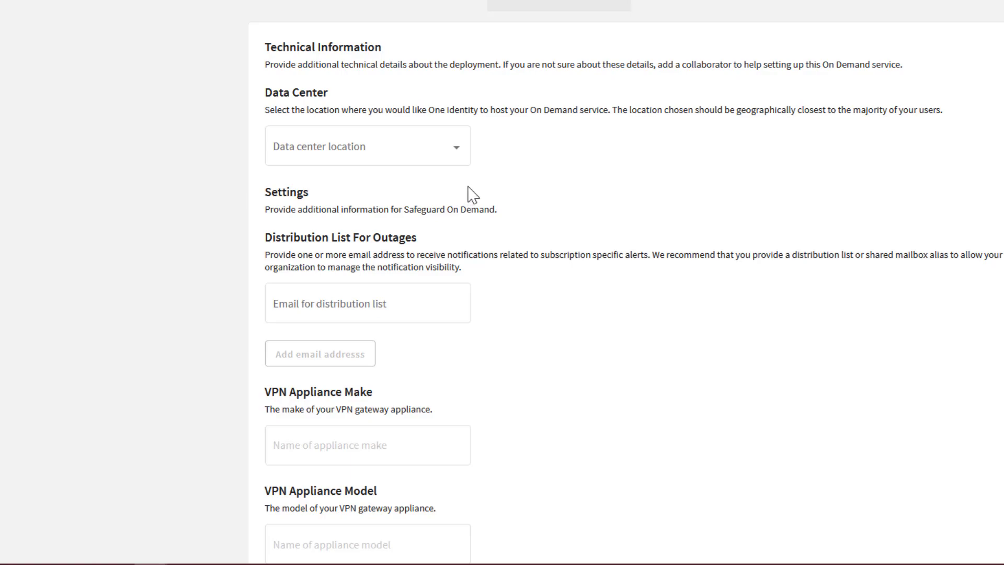
Select Europe (West) as the data center location for Safeguard On Demand.
click(460, 156)
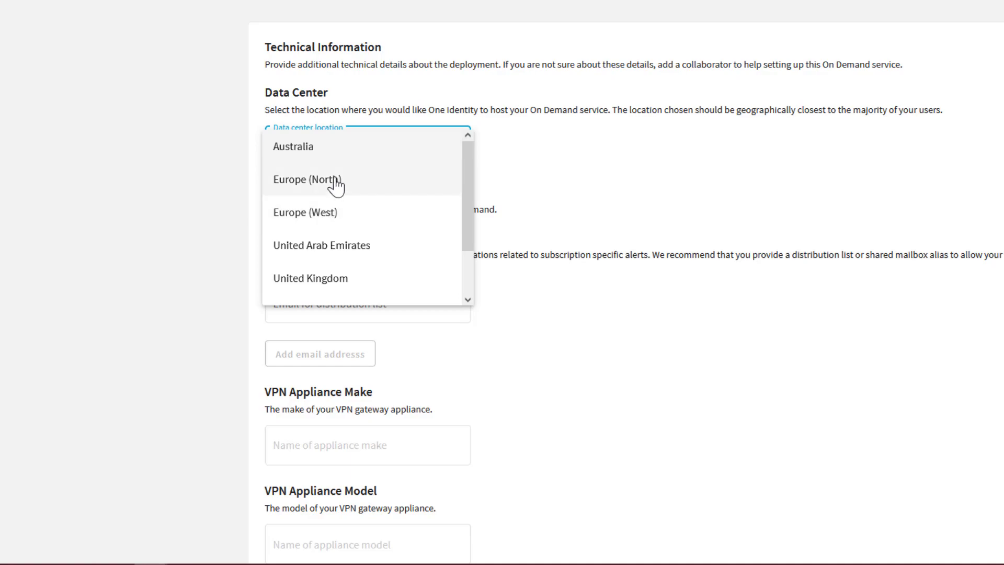
click(317, 216)
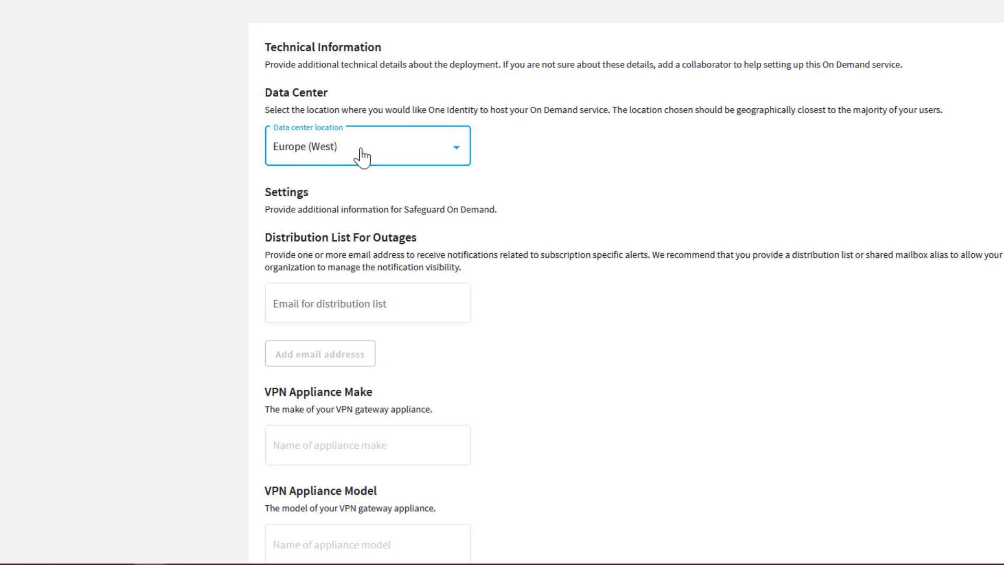
scroll(534, 313, up, 1)
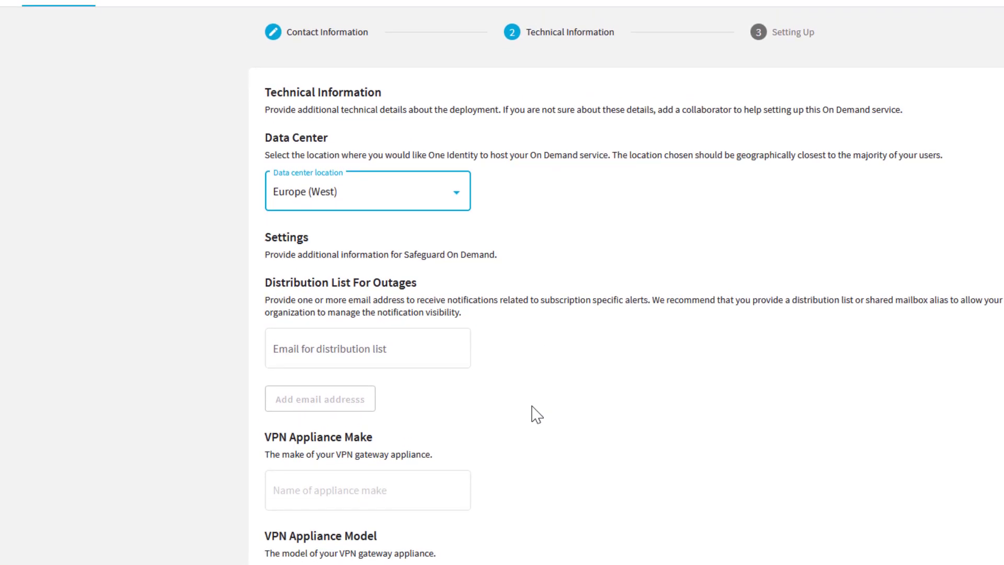
scroll(537, 415, down, 2)
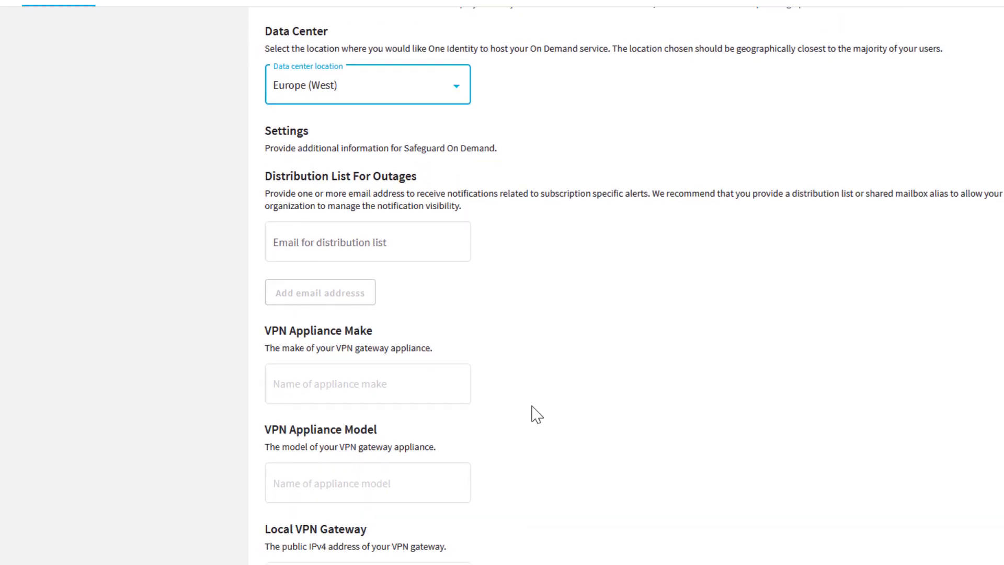
scroll(537, 415, down, 2)
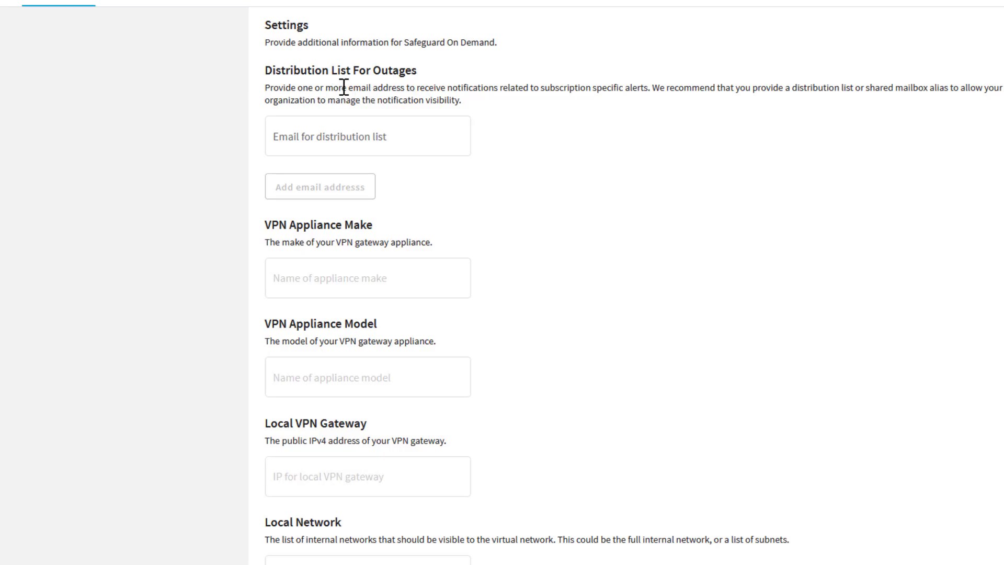
click(337, 131)
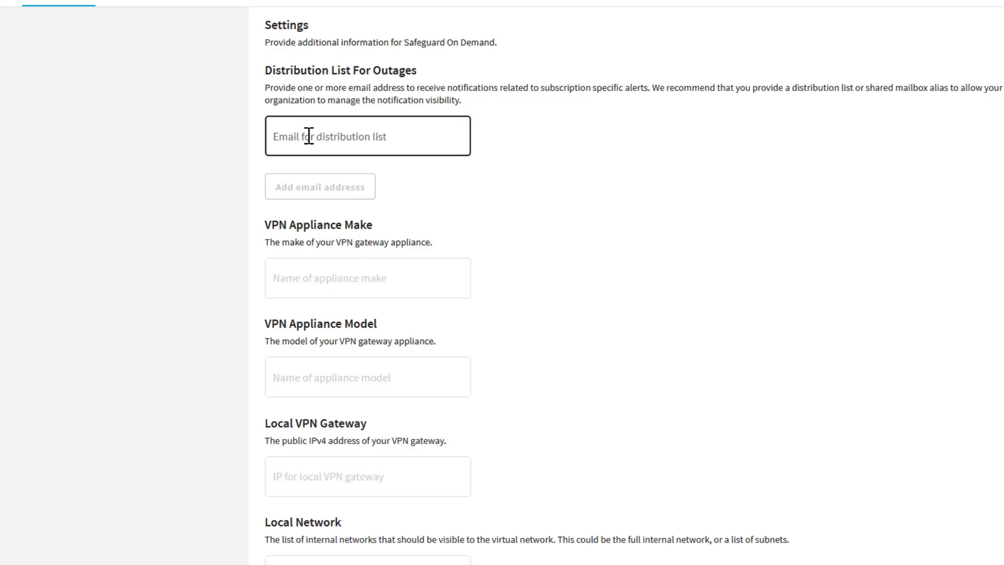
Enter the outage distribution email address and set VPN appliance make to OI.
click(309, 136)
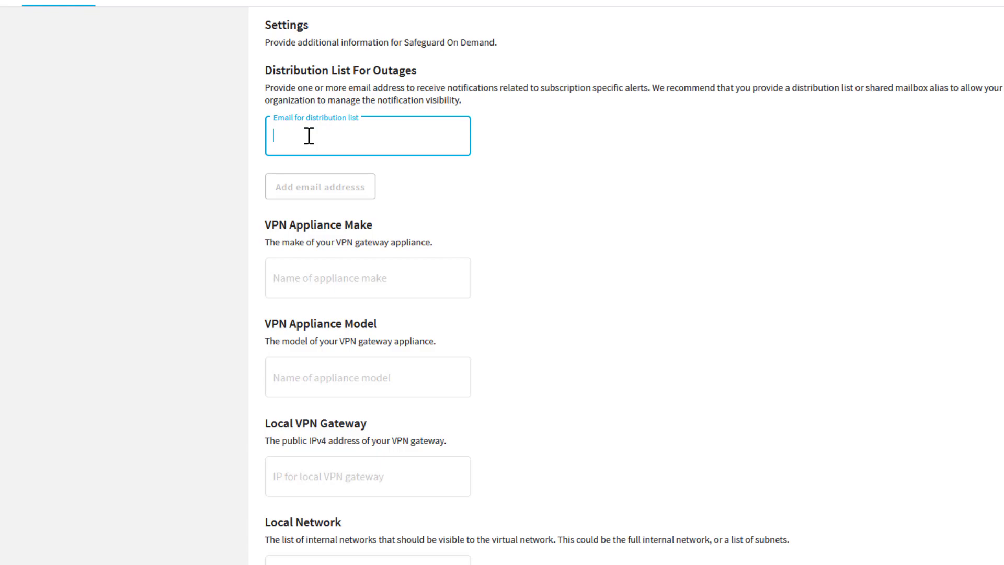
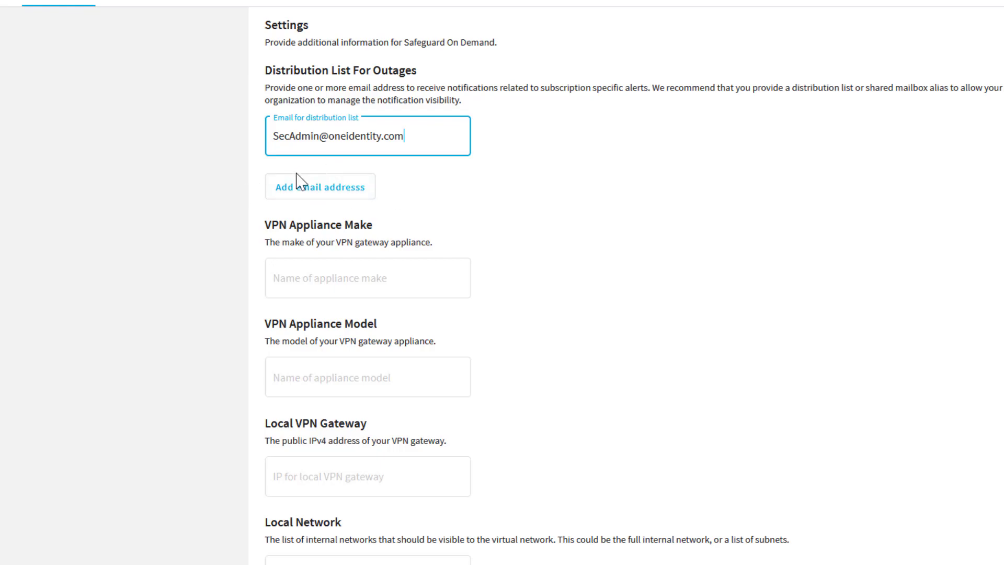
click(308, 286)
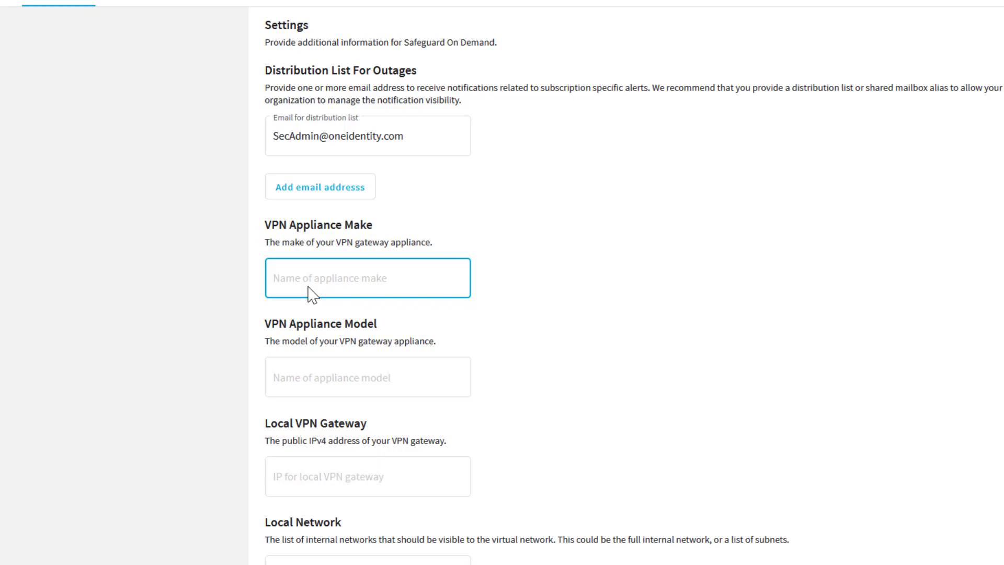
text(OI)
Set VPN appliance model to StrongSwan and local VPN gateway to 6.8.8.7.
click(308, 383)
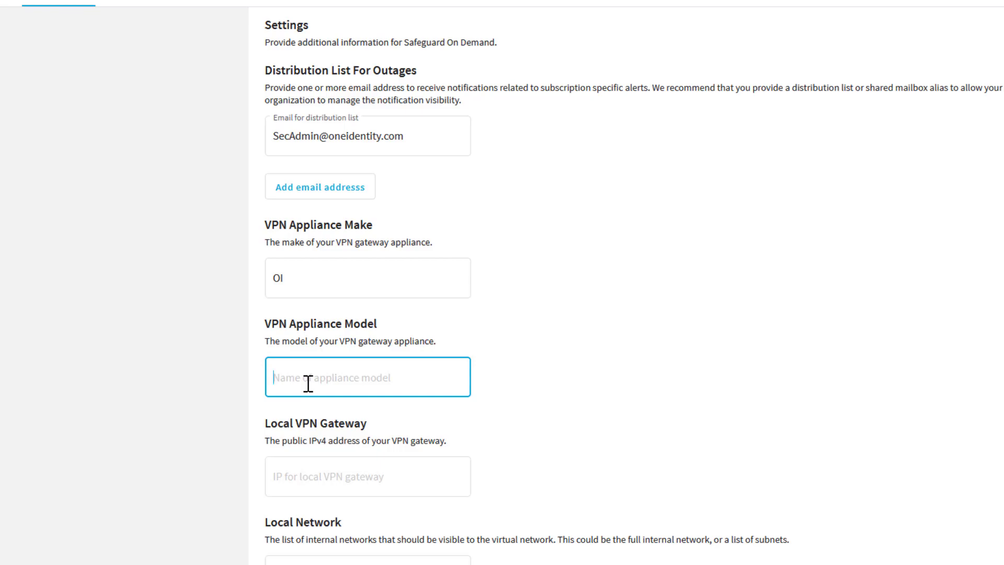
text(Str)
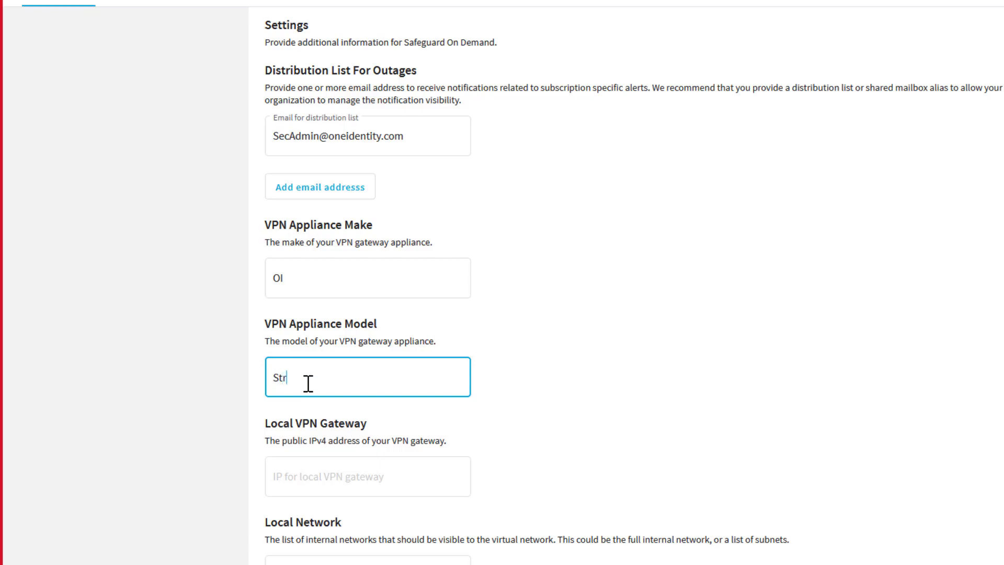
text(ongSwan)
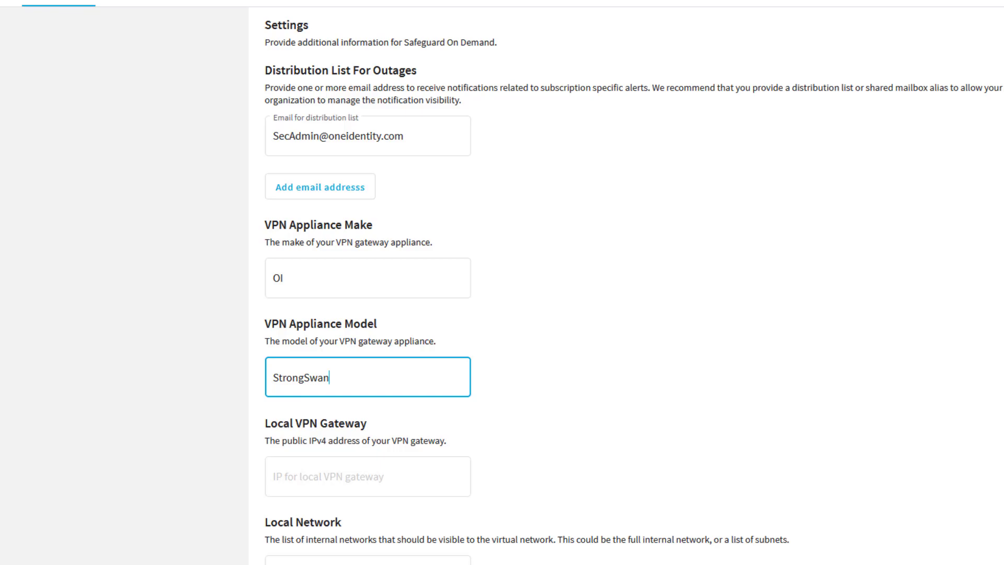
scroll(401, 376, down, 3)
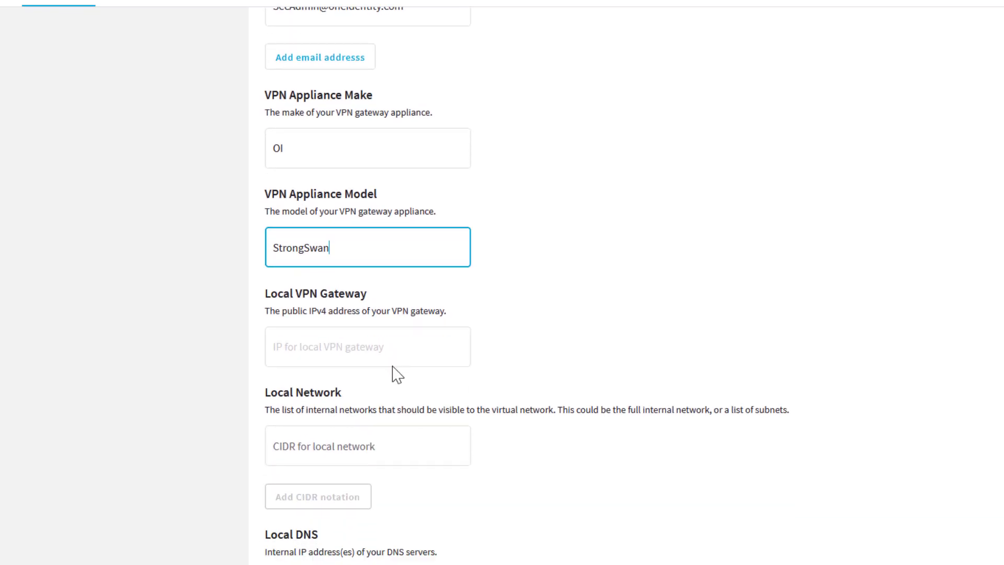
click(354, 342)
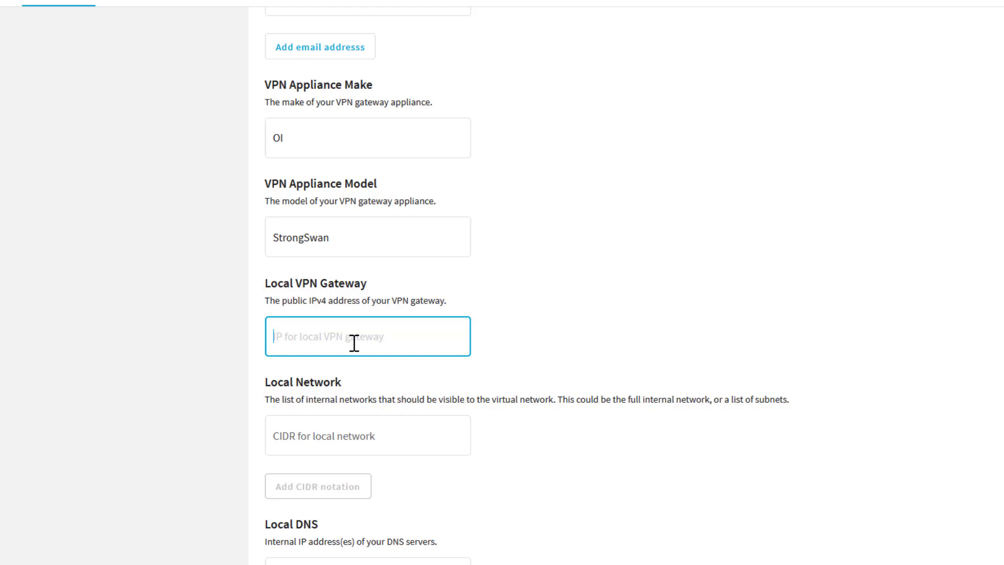
text(6.8.8.7)
Set the local network to 10.0.0.0/8 and the local DNS server to 10.0.0.5.
click(310, 434)
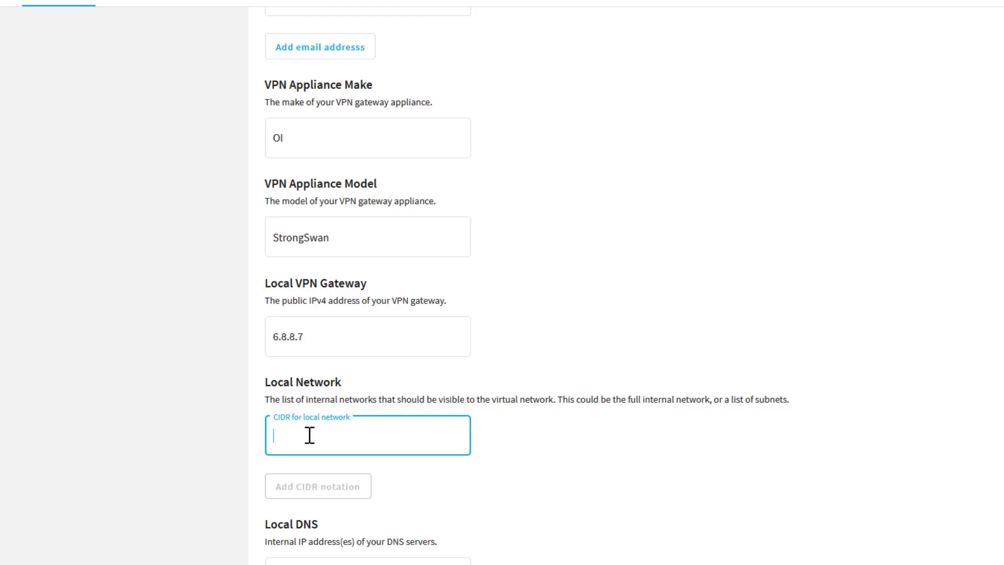
text(10.0)
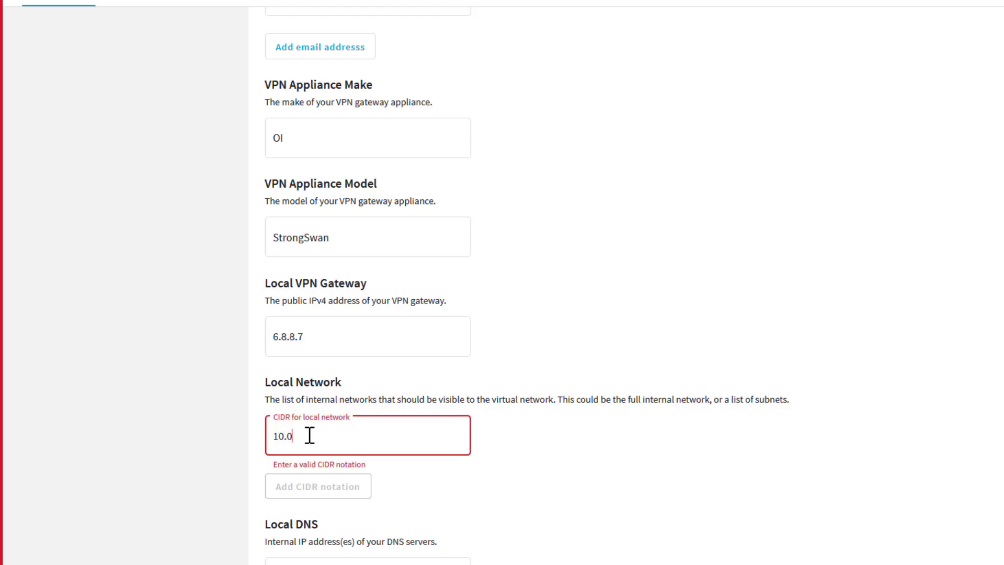
text(.0.0/8)
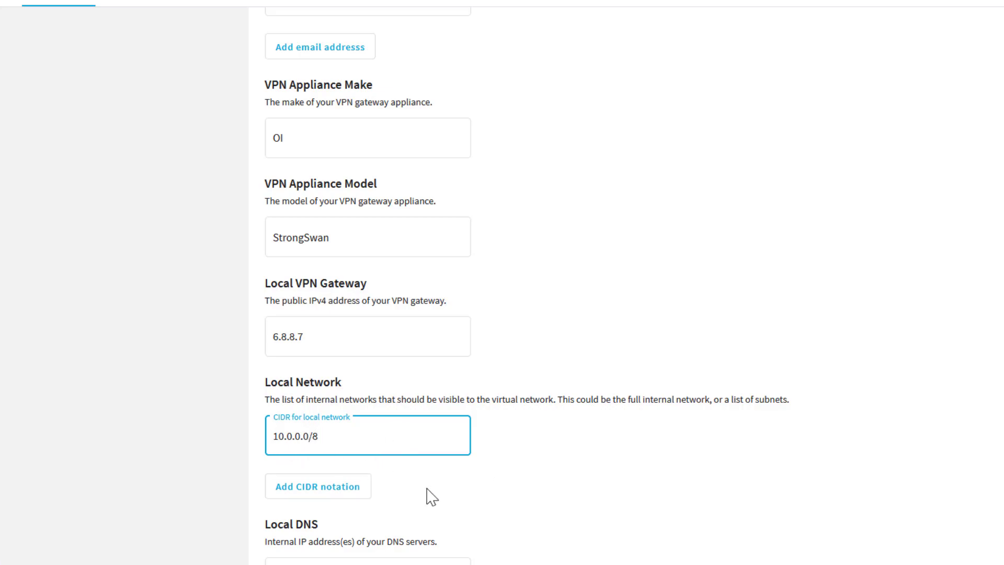
scroll(427, 492, down, 1)
scroll(428, 492, down, 1)
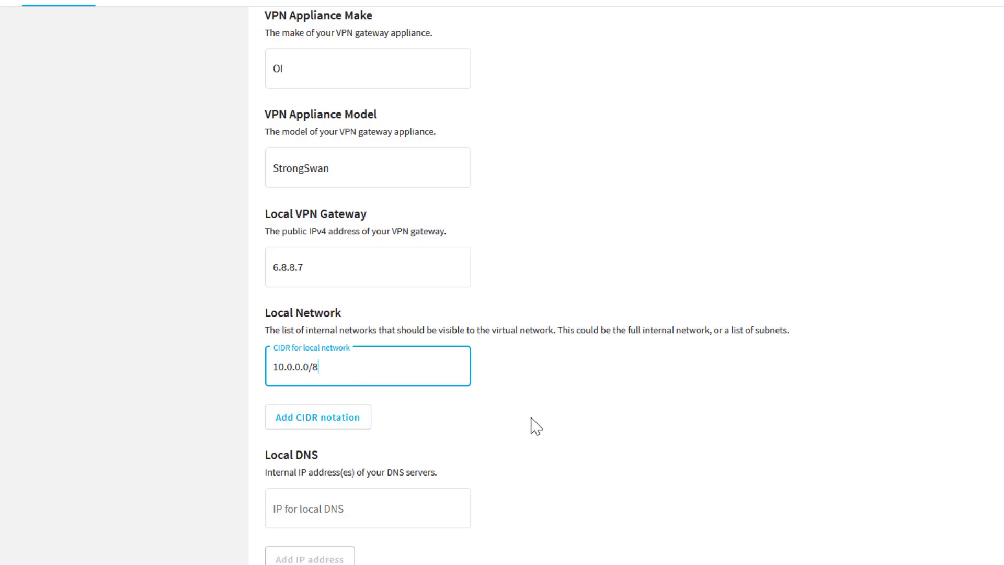
scroll(530, 430, down, 1)
scroll(530, 431, down, 4)
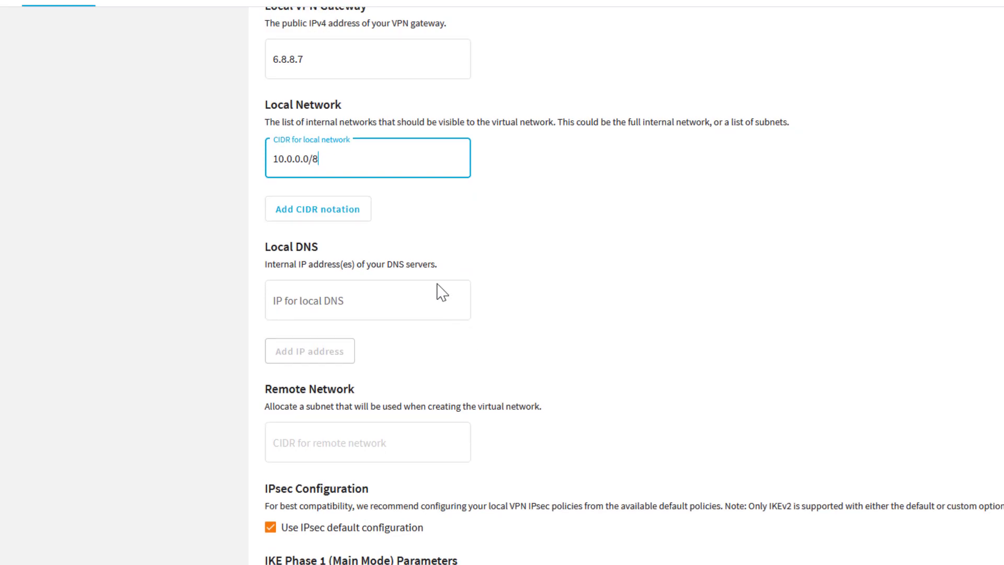
click(326, 301)
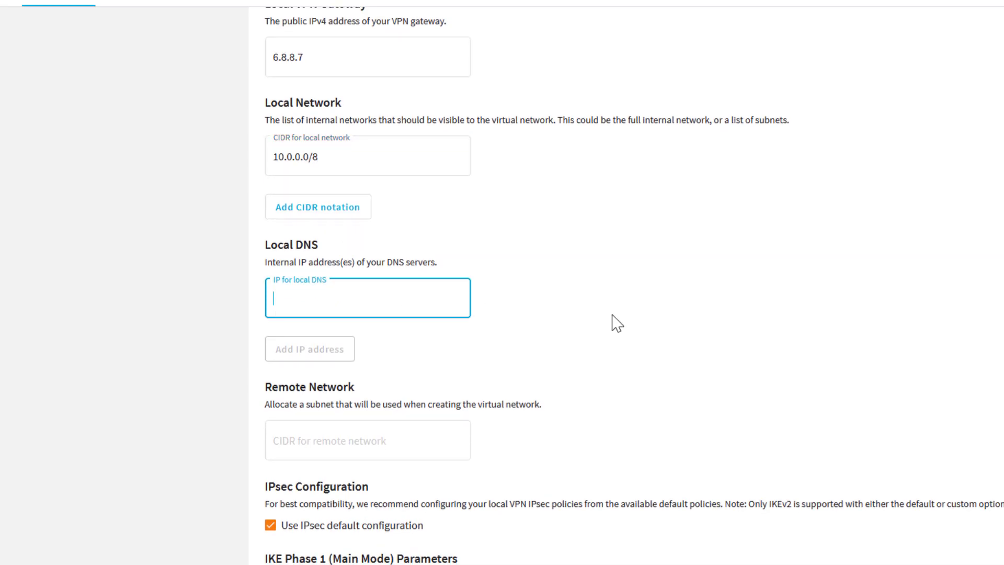
text(1)
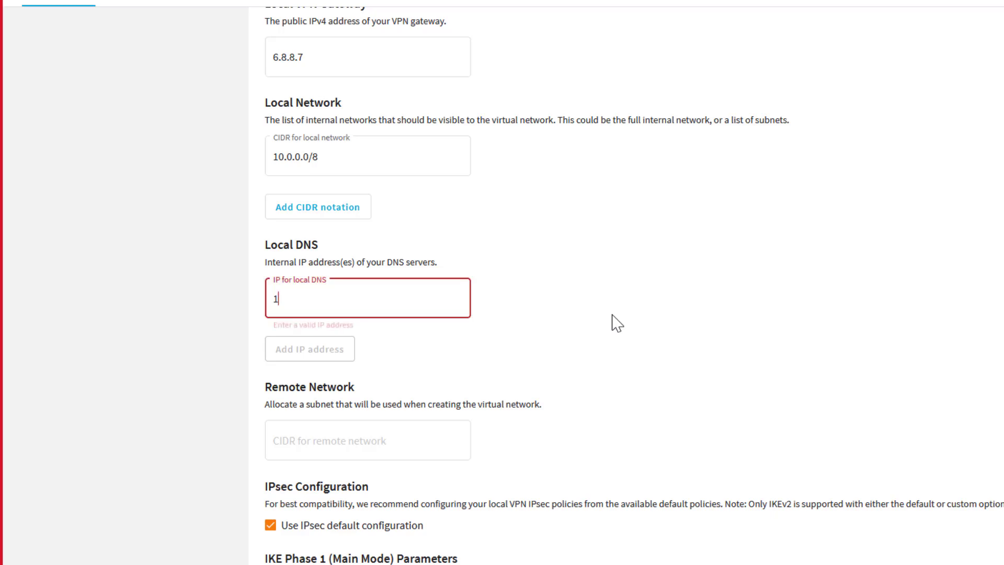
text(0.0.0.5)
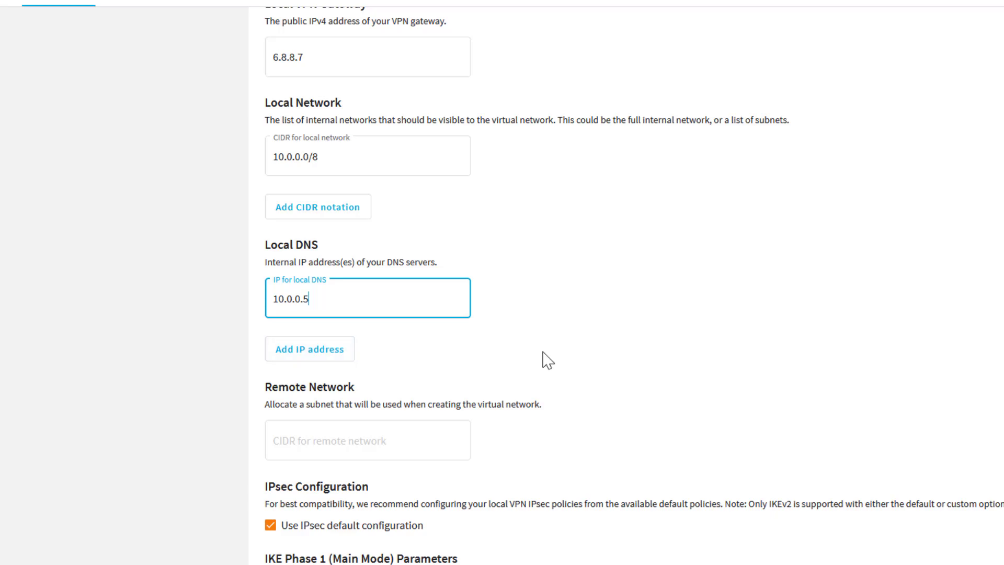
Enter 192.168.0.0/24 as the CIDR for the remote network, correcting the typos.
click(316, 444)
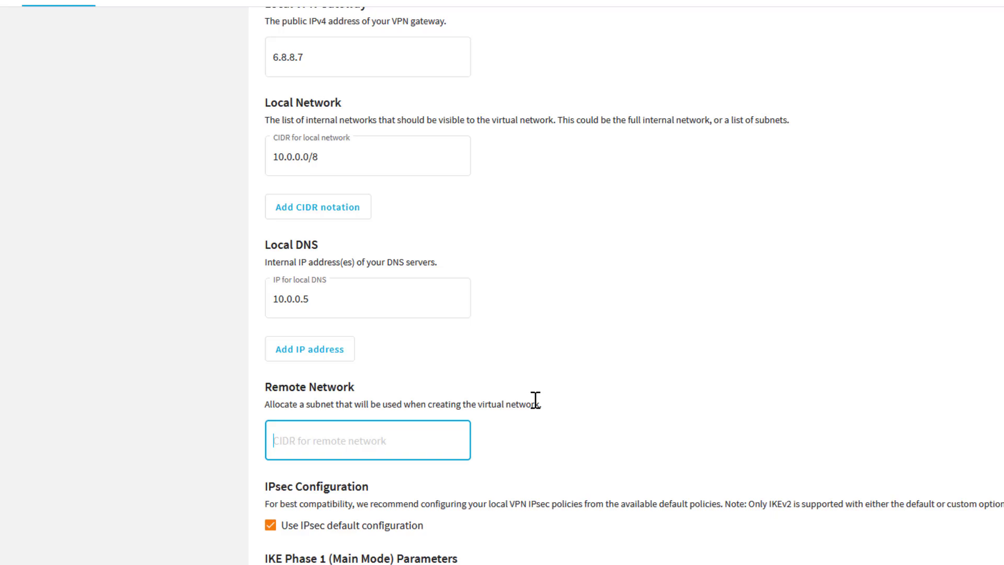
text(192.)
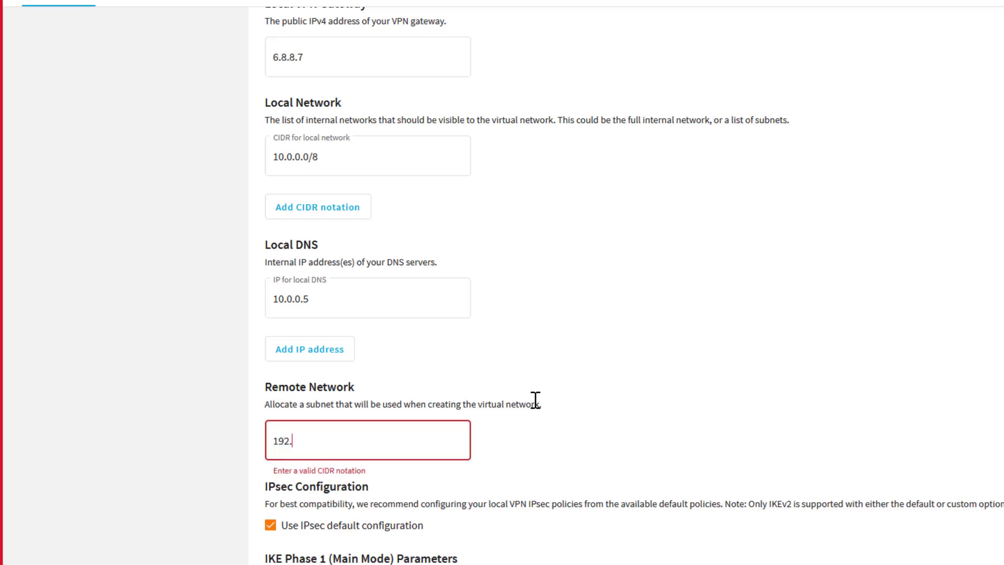
text(168.)
text(.0.0)
key(Left)
key(Left)
key(BackSpace)
key(Right)
key(Right)
text(/25)
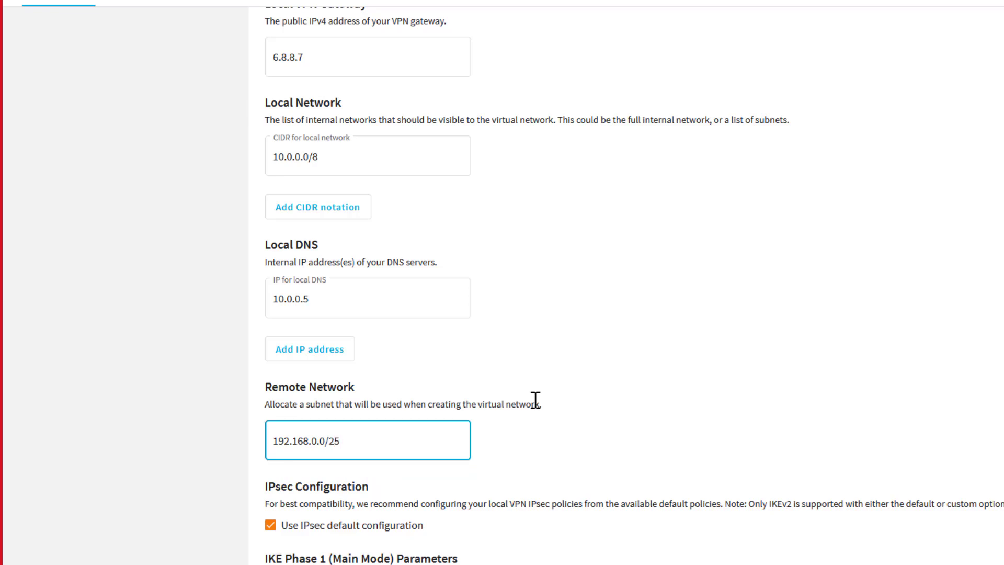
key(BackSpace)
text(4)
scroll(416, 438, down, 3)
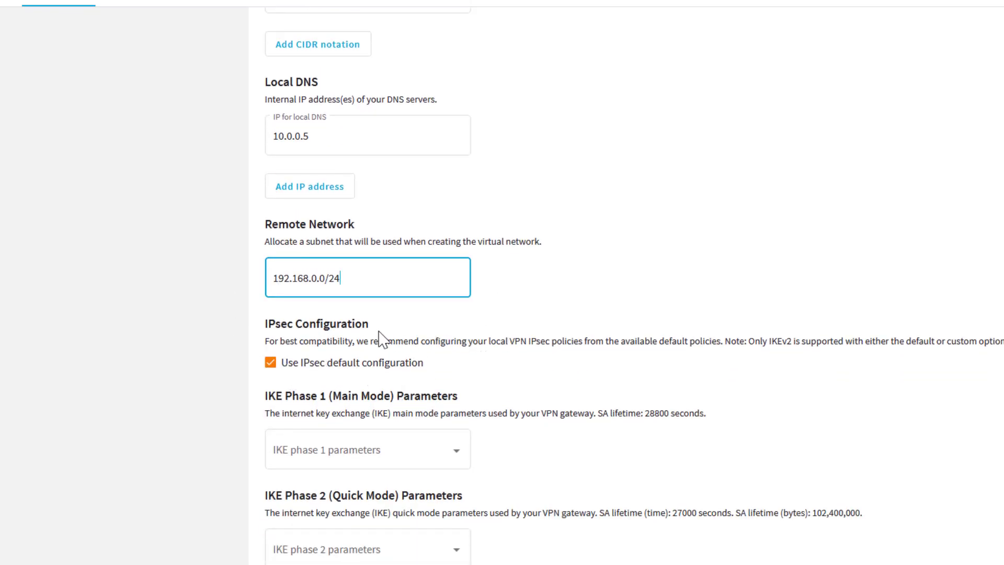
Select AES_256, SHA1, DH_GROUP_2 for IKE phase 1 and AES_256, SHA_1, PFS_NONE for phase 2.
scroll(381, 338, down, 1)
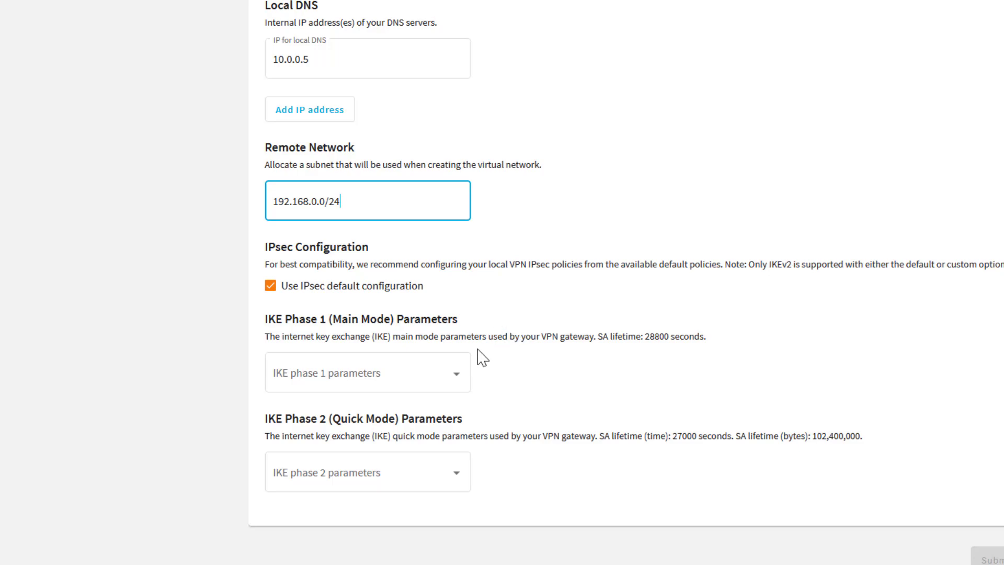
click(441, 378)
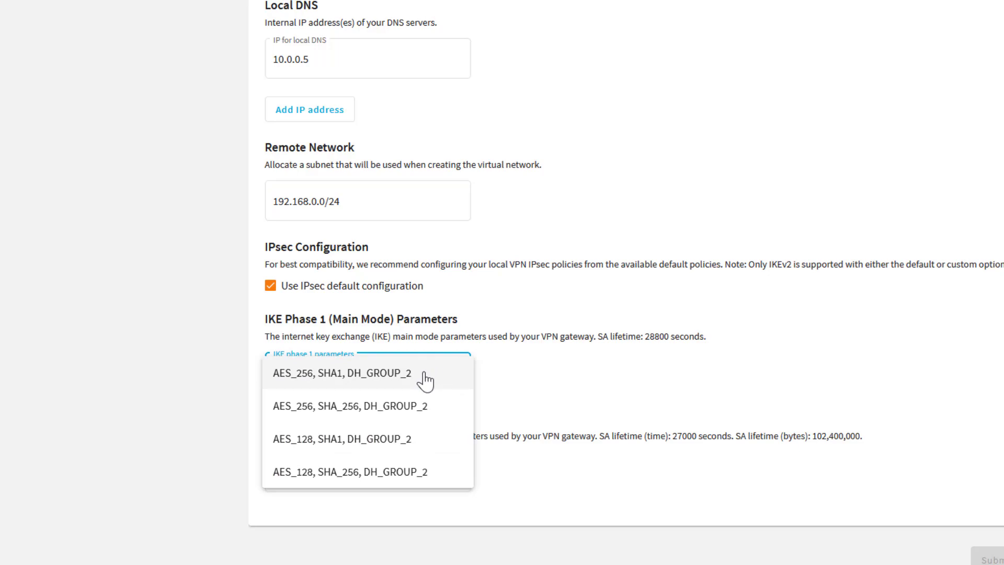
click(424, 380)
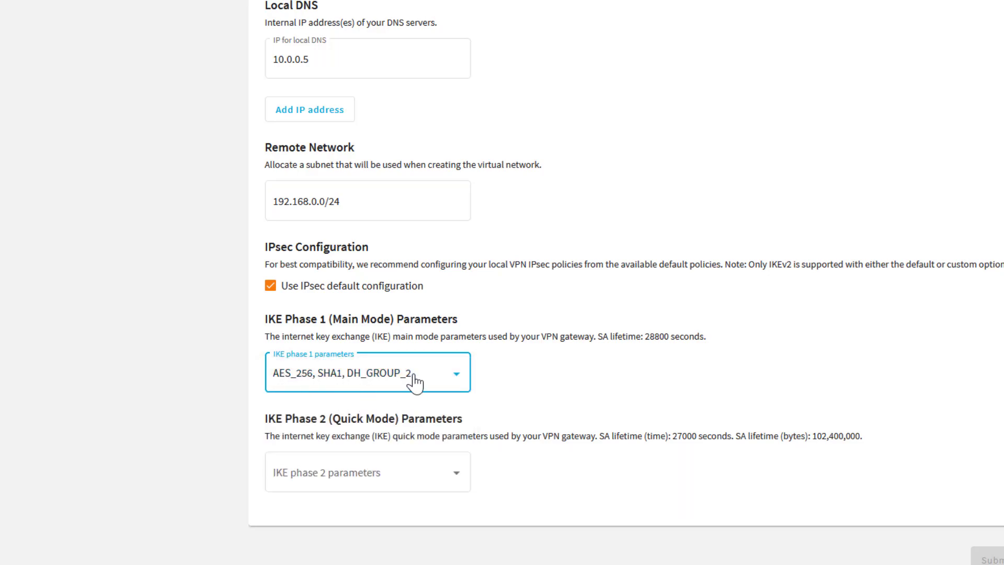
click(450, 473)
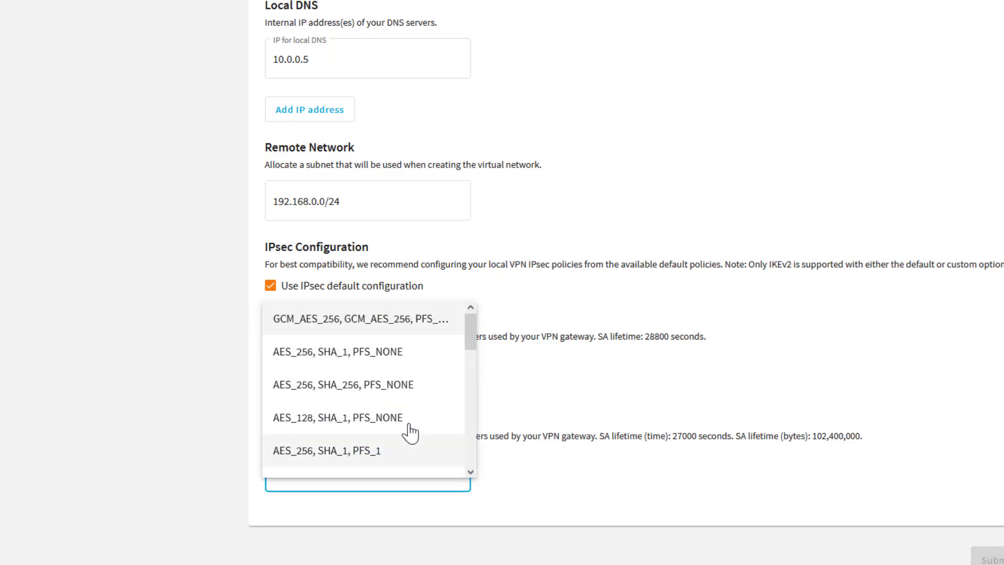
click(384, 358)
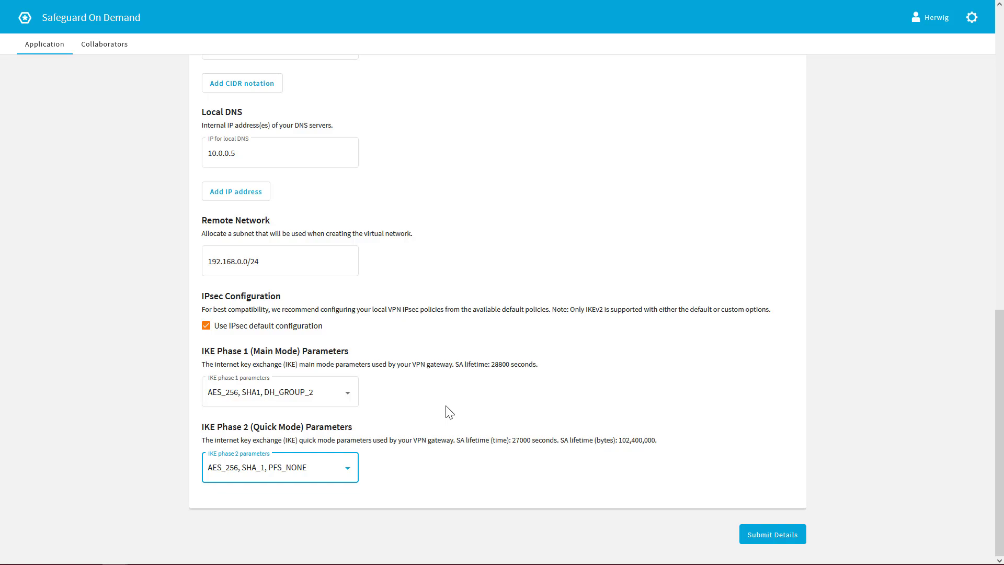
Submit the configuration details and confirm them in the Confirm Details dialog.
click(770, 535)
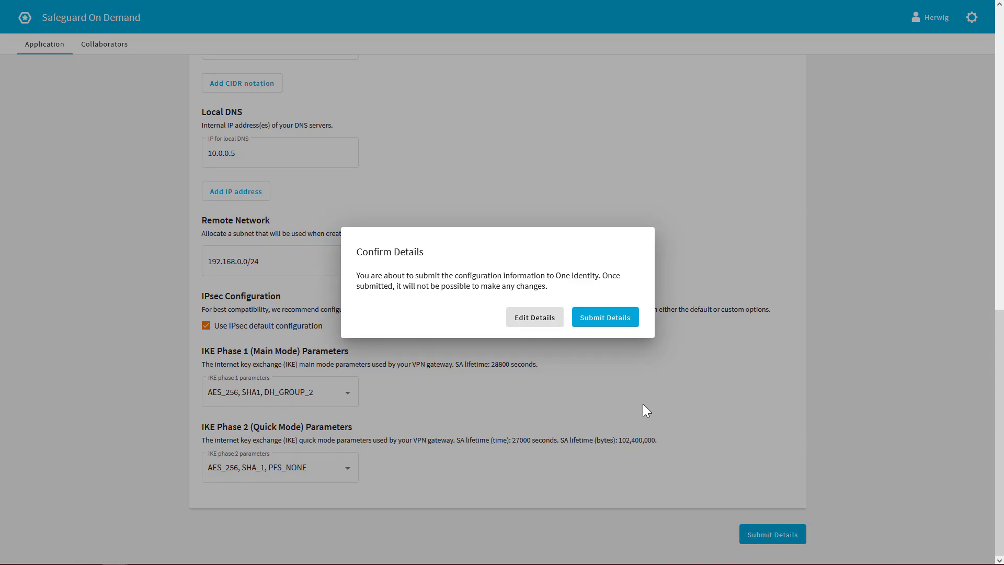
click(605, 318)
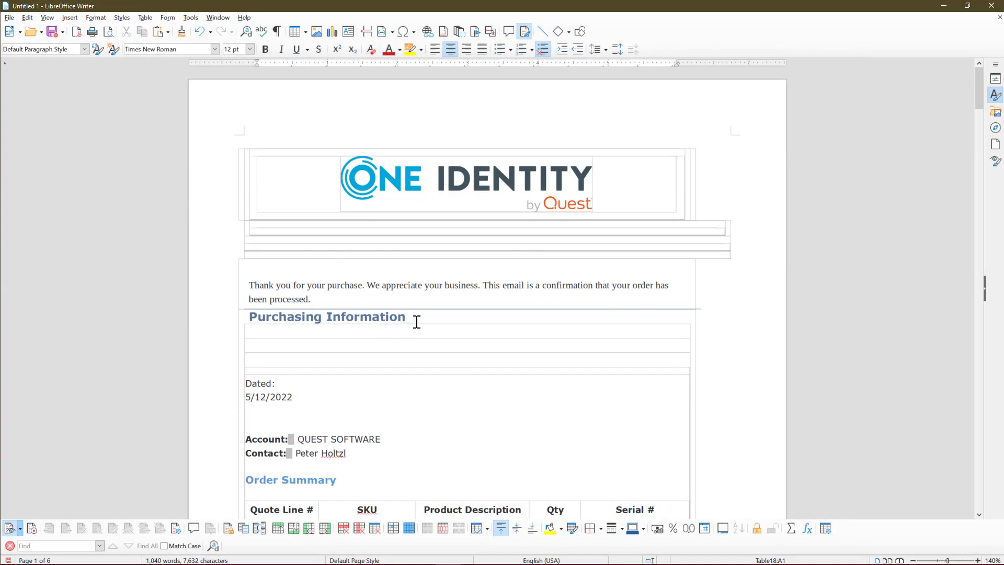
scroll(414, 321, down, 3)
scroll(403, 217, down, 2)
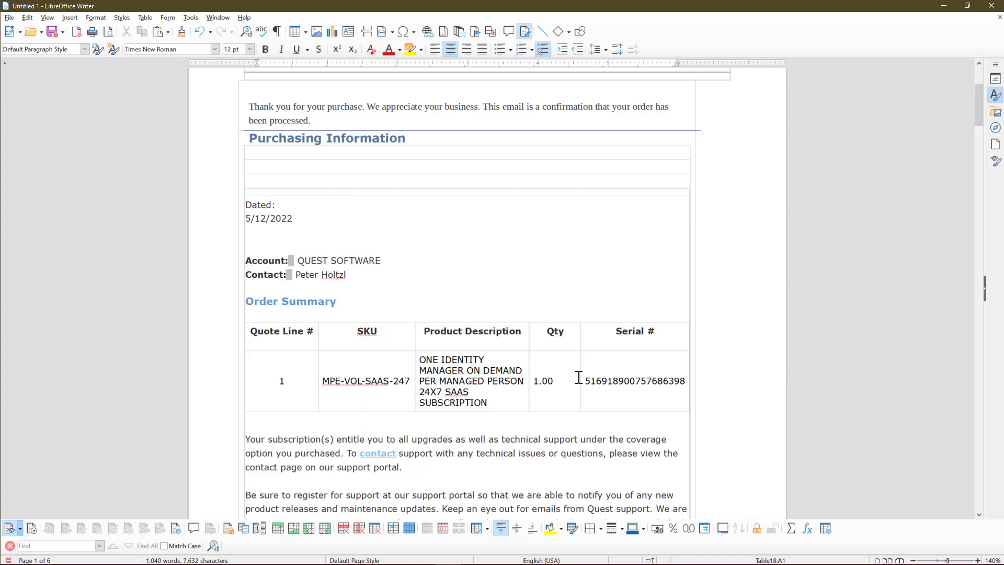
scroll(450, 456, down, 3)
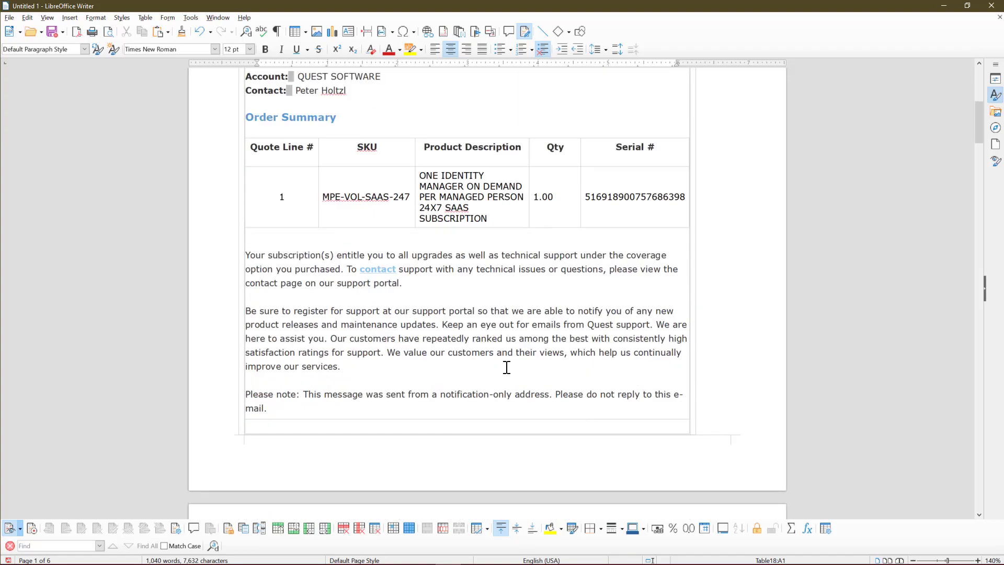
scroll(510, 366, down, 3)
scroll(511, 364, down, 15)
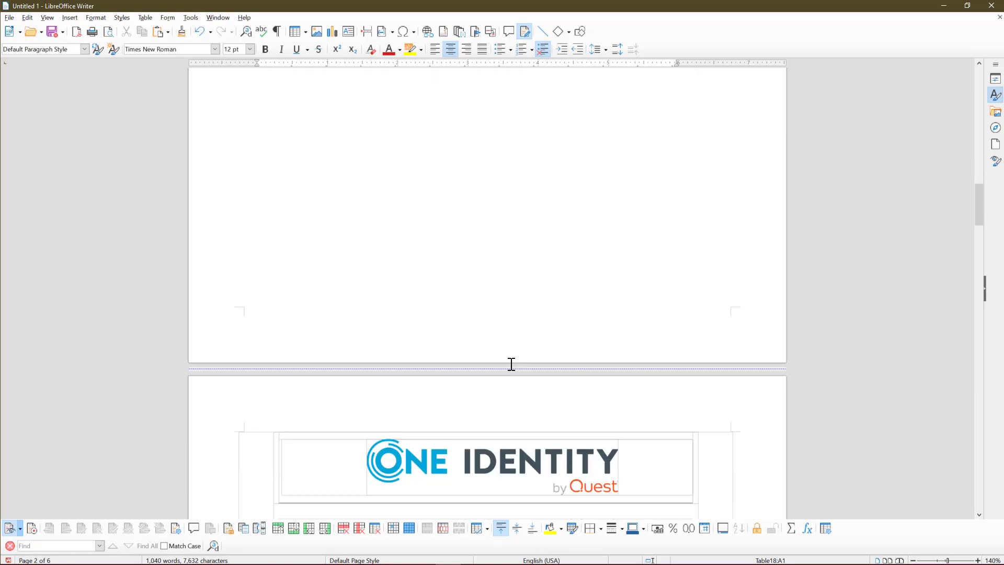
scroll(511, 364, down, 3)
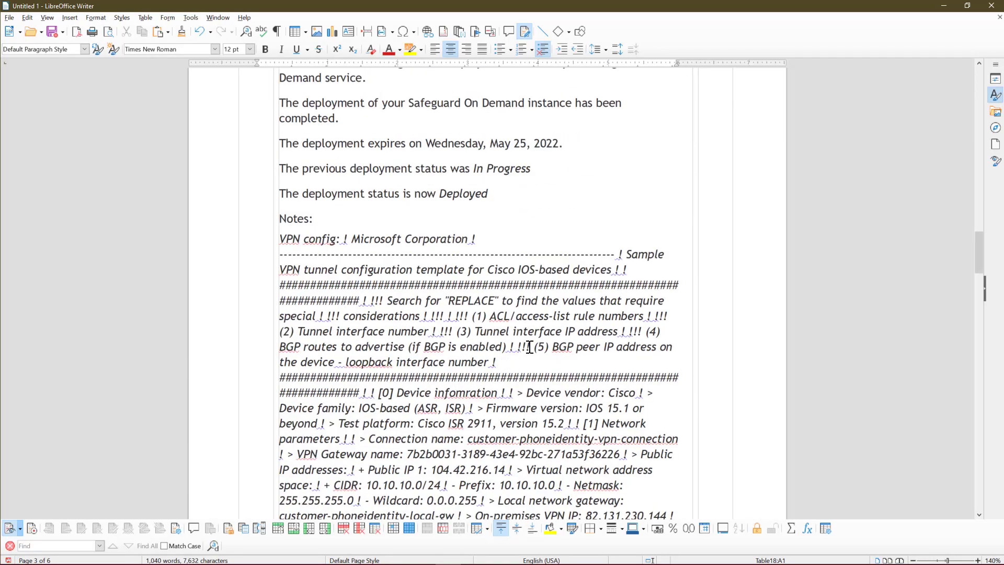
scroll(531, 336, down, 1)
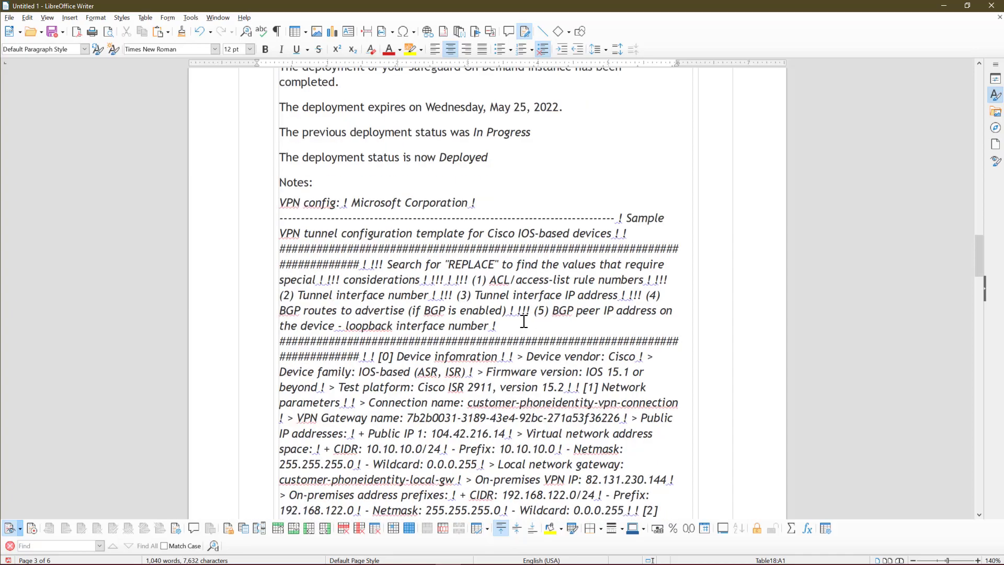
scroll(514, 316, down, 3)
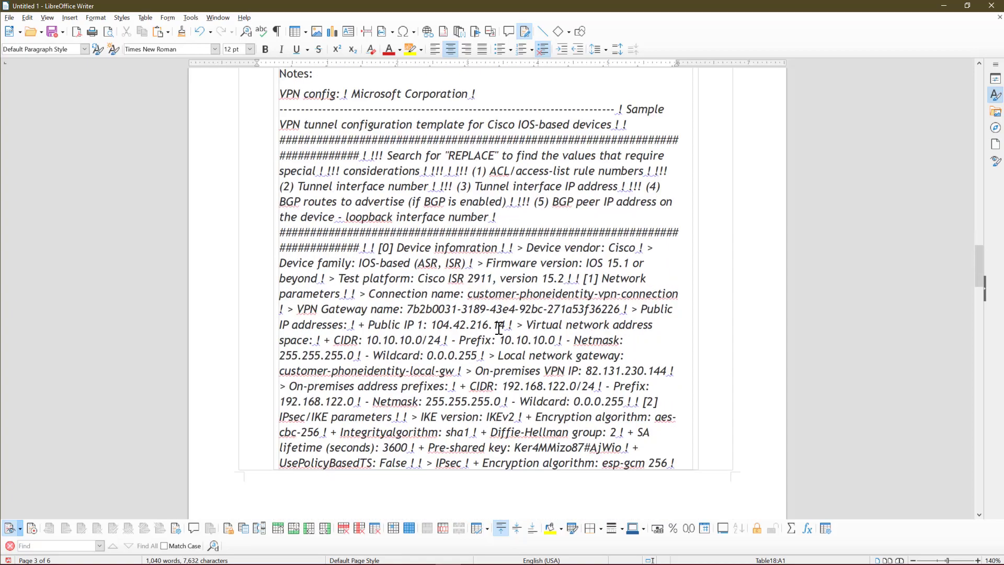